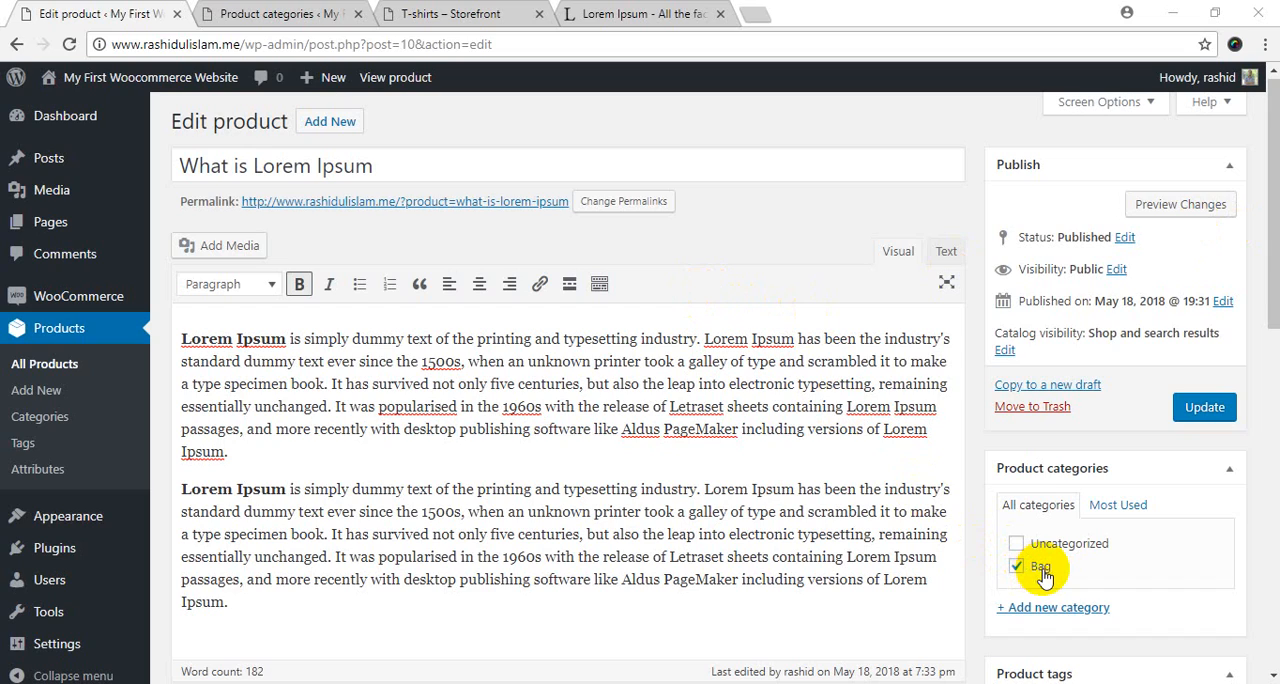
# Open the T-shirts Storefront demo page and look over its product category list.
pyautogui.click(777, 240)
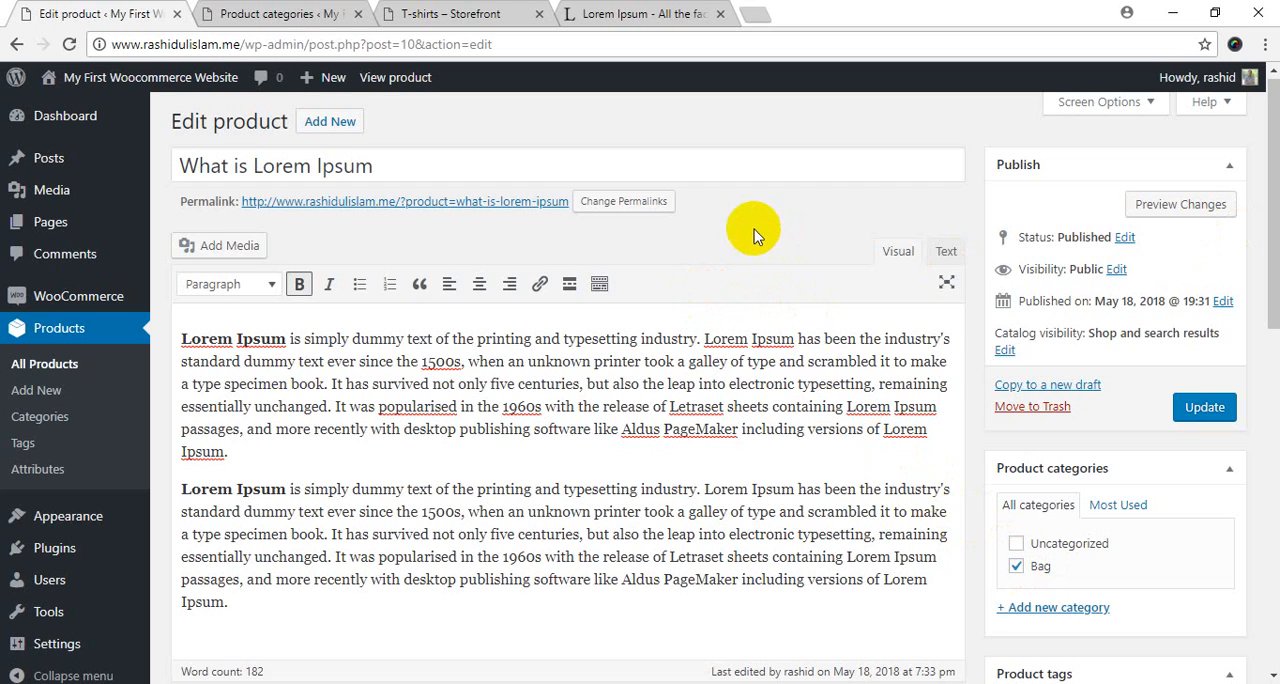
pyautogui.click(484, 10)
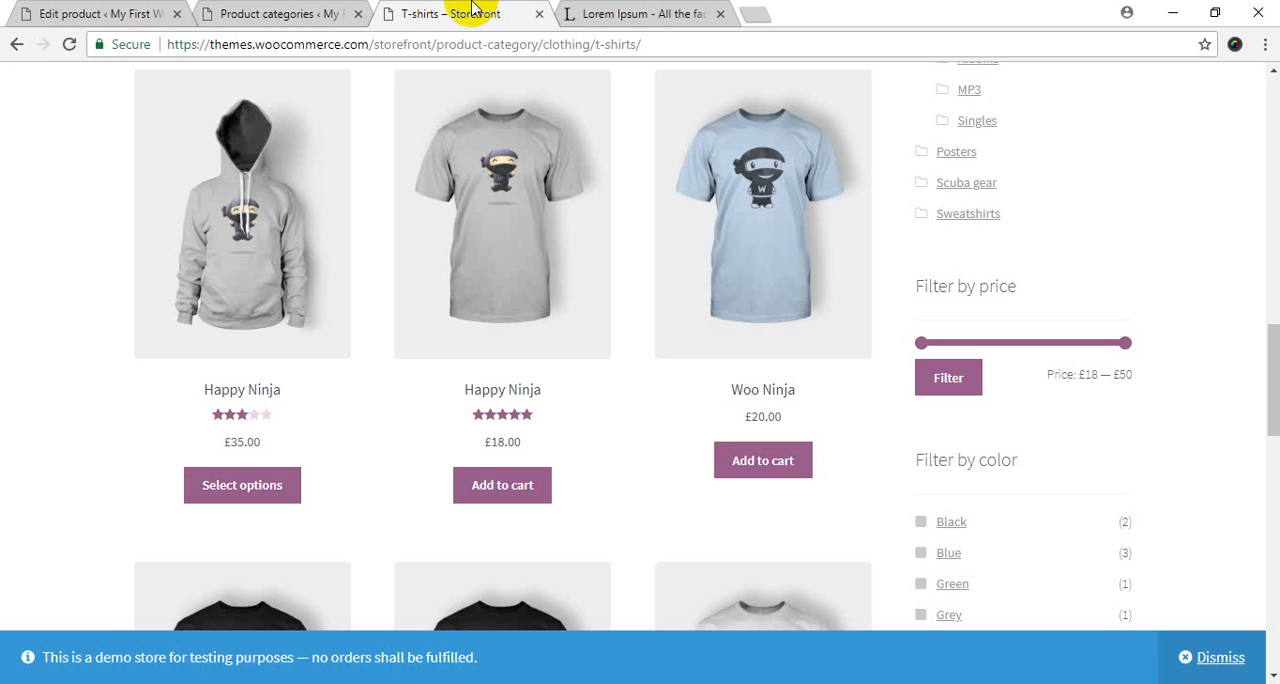
pyautogui.moveTo(1272, 373); pyautogui.dragTo(1268, 194)
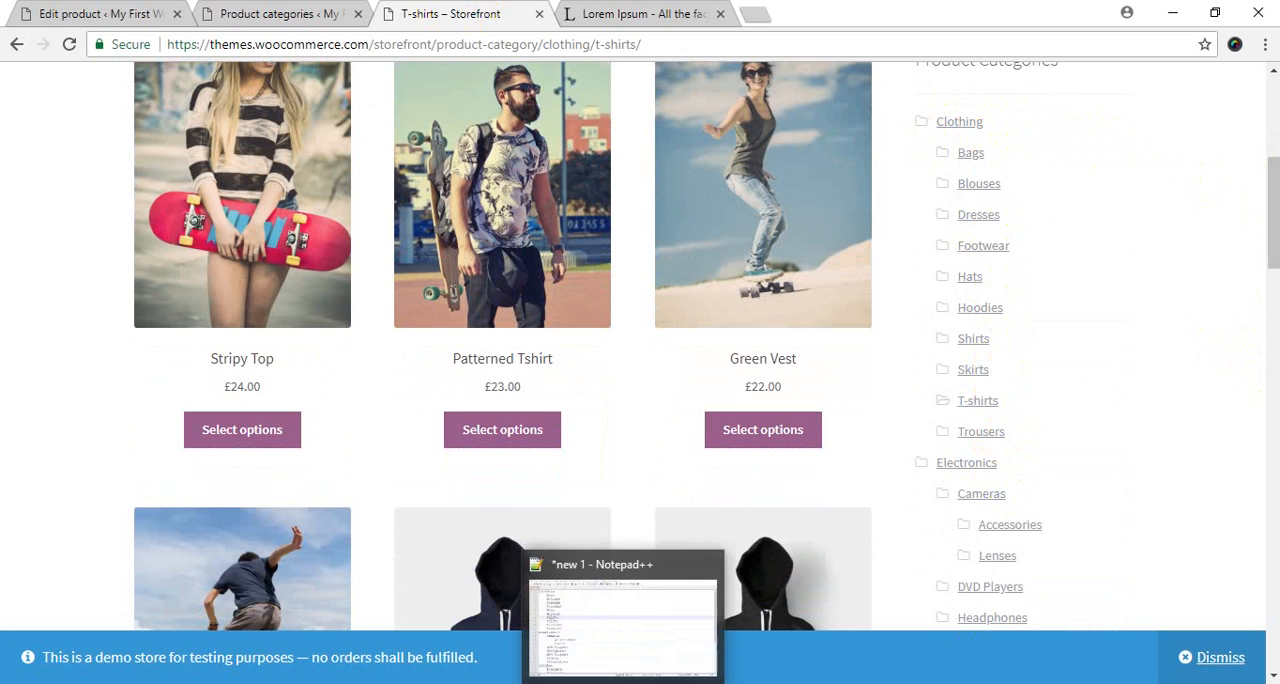
# Switch to the Notepad++ category list and examine Clothing with its subcategories from Bags to Trousers, and the Electronics heading.
pyautogui.click(627, 683)
pyautogui.click(228, 220)
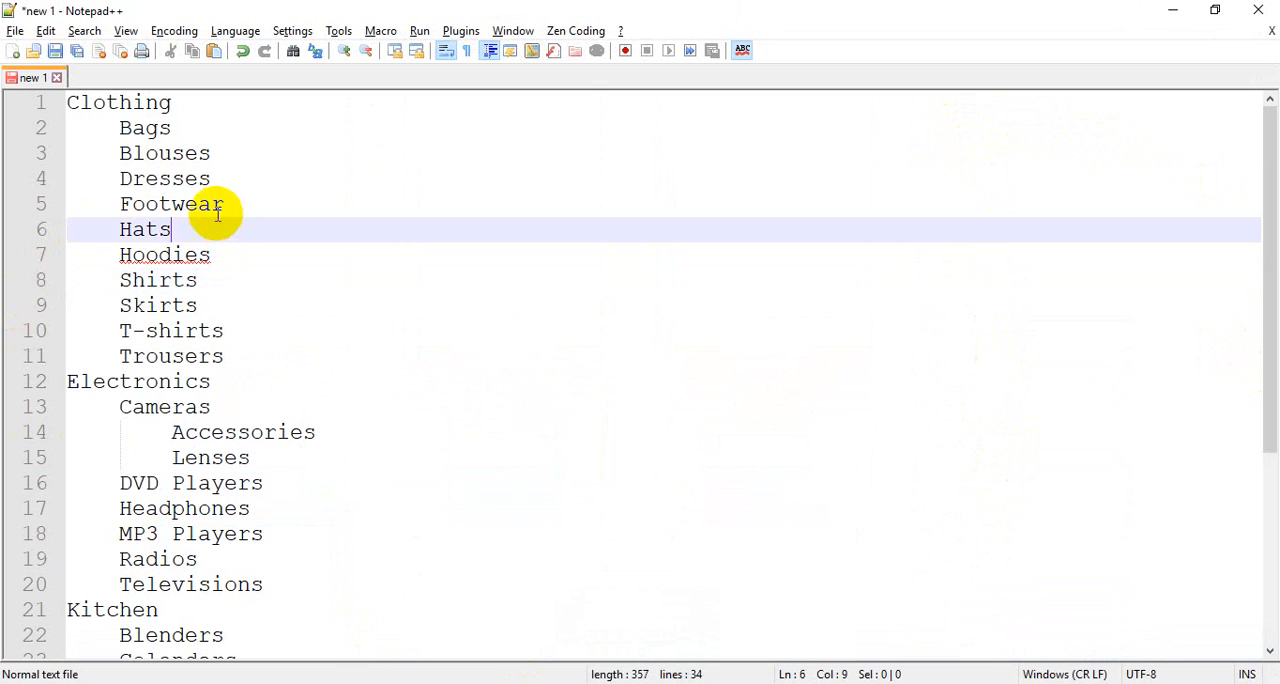
pyautogui.doubleClick(110, 100)
pyautogui.hotkey('ctrl', 'c')
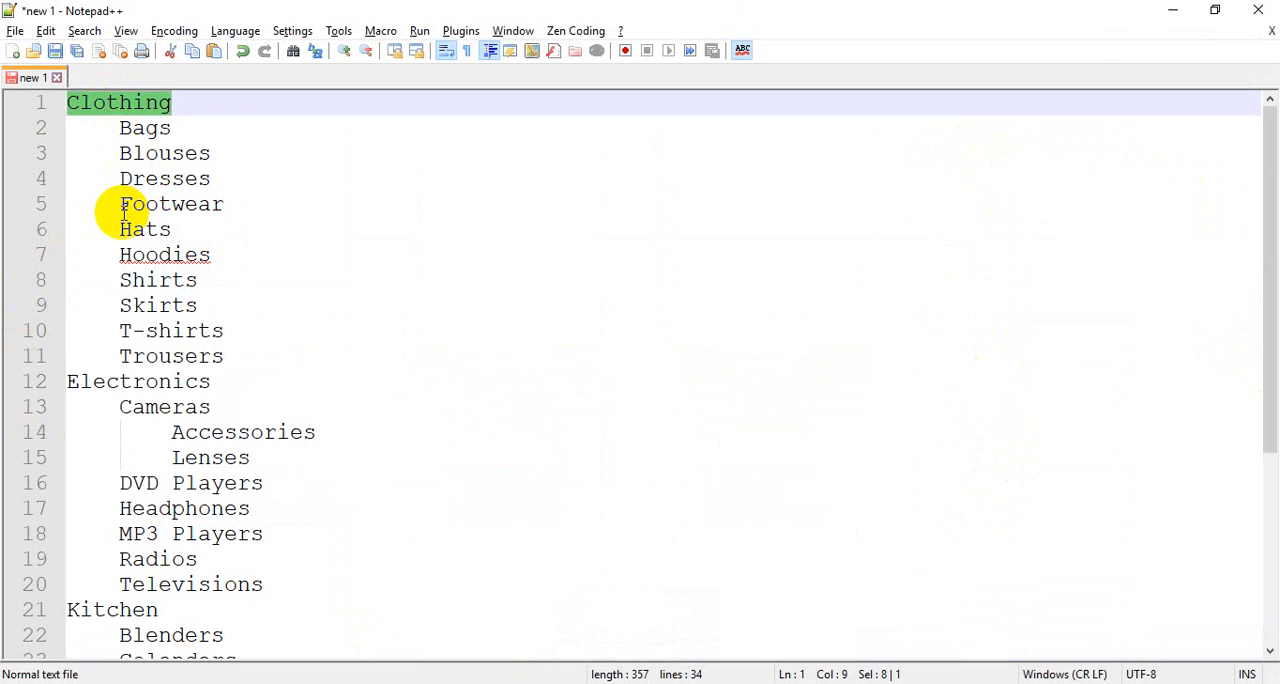
pyautogui.moveTo(113, 126); pyautogui.dragTo(285, 357)
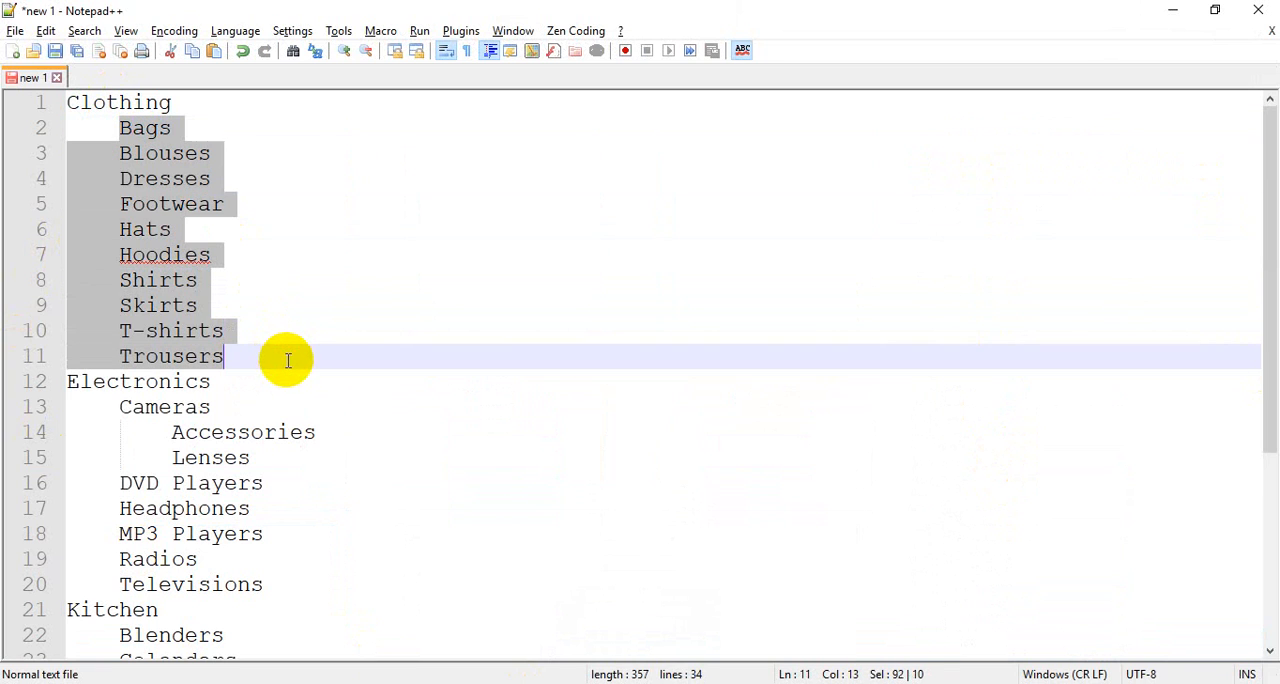
pyautogui.click(285, 357)
pyautogui.click(168, 381)
pyautogui.doubleClick(168, 381)
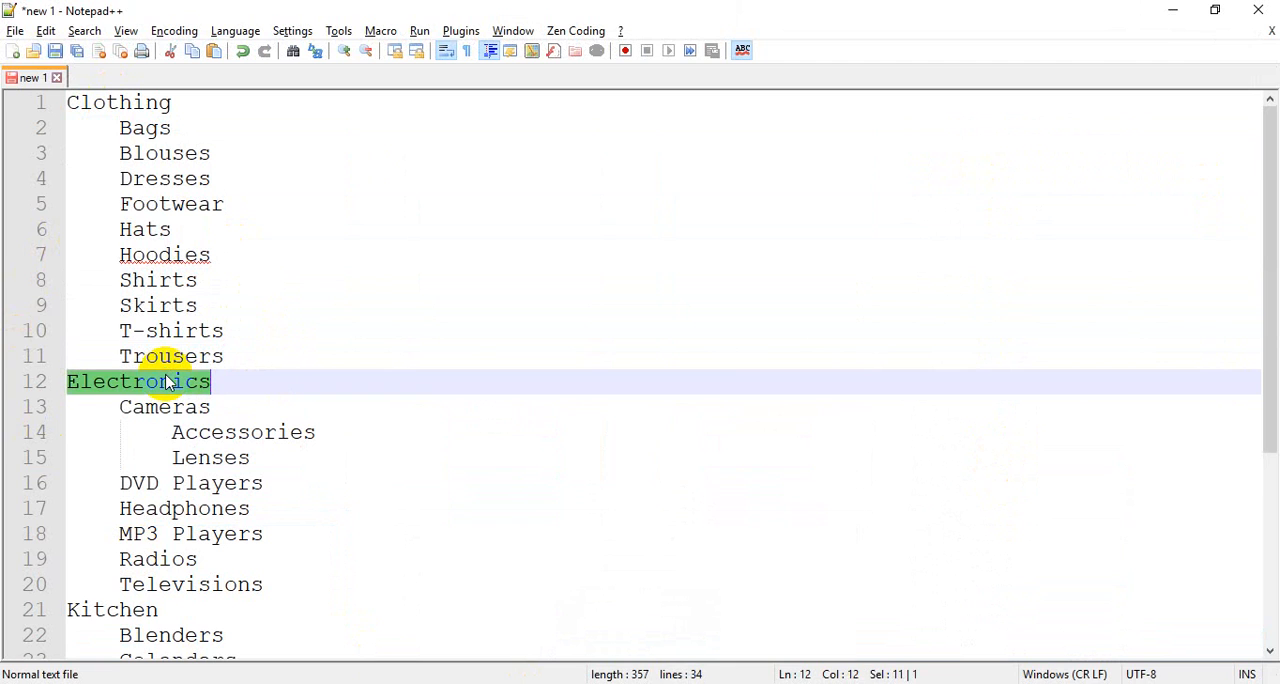
# Examine the nesting of the Electronics group, including Accessories and Lenses under Cameras, and look over the other category groups.
pyautogui.scroll(-3, 286, 466)
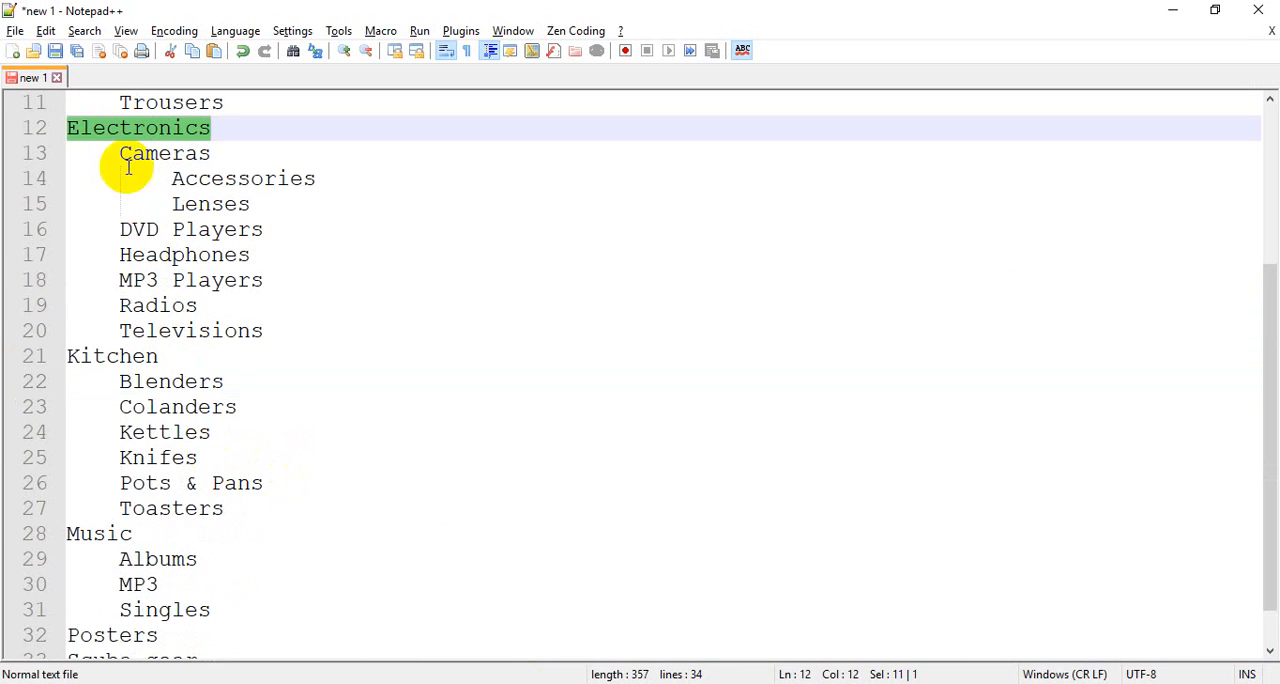
pyautogui.click(103, 138)
pyautogui.moveTo(101, 150); pyautogui.dragTo(371, 327)
pyautogui.click(371, 327)
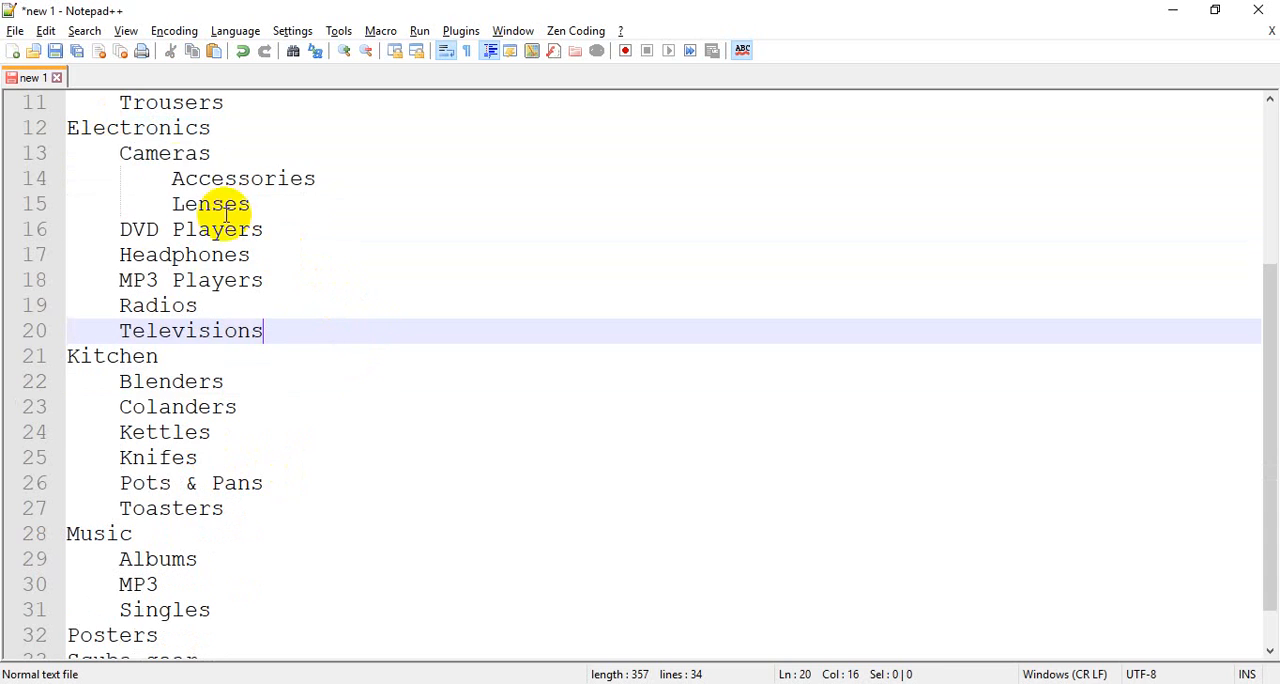
pyautogui.doubleClick(166, 155)
pyautogui.doubleClick(145, 126)
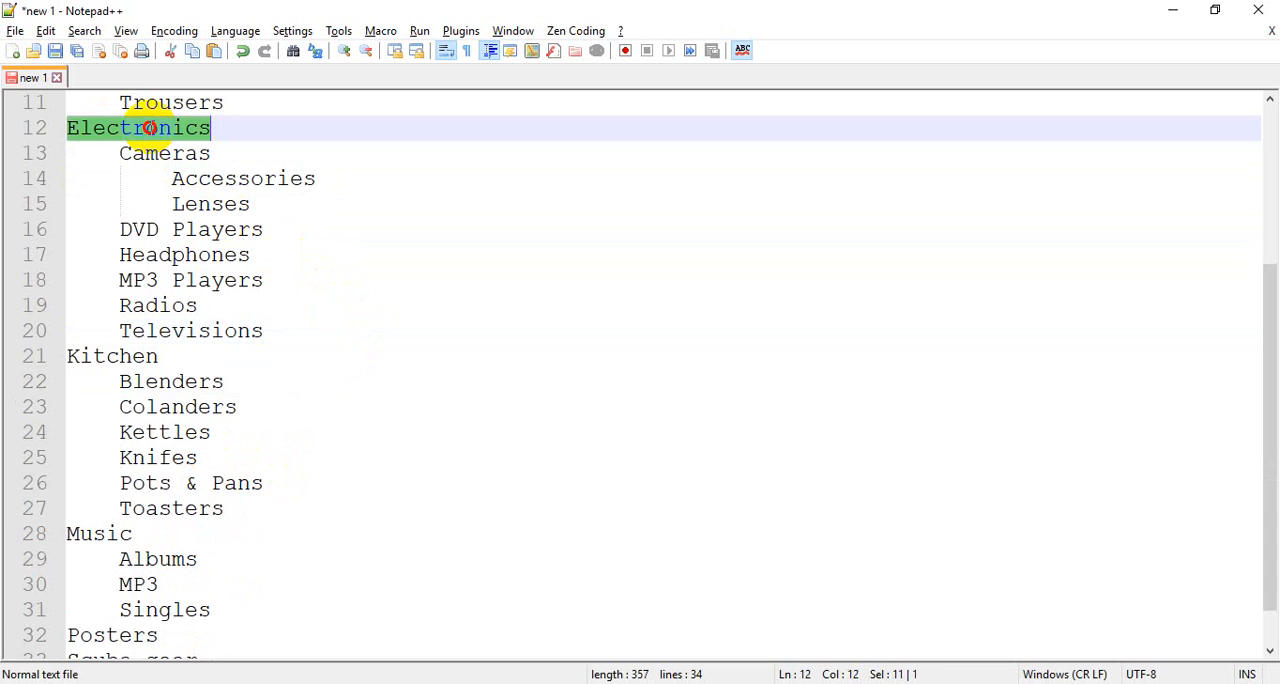
pyautogui.doubleClick(142, 155)
pyautogui.moveTo(171, 177); pyautogui.dragTo(265, 198)
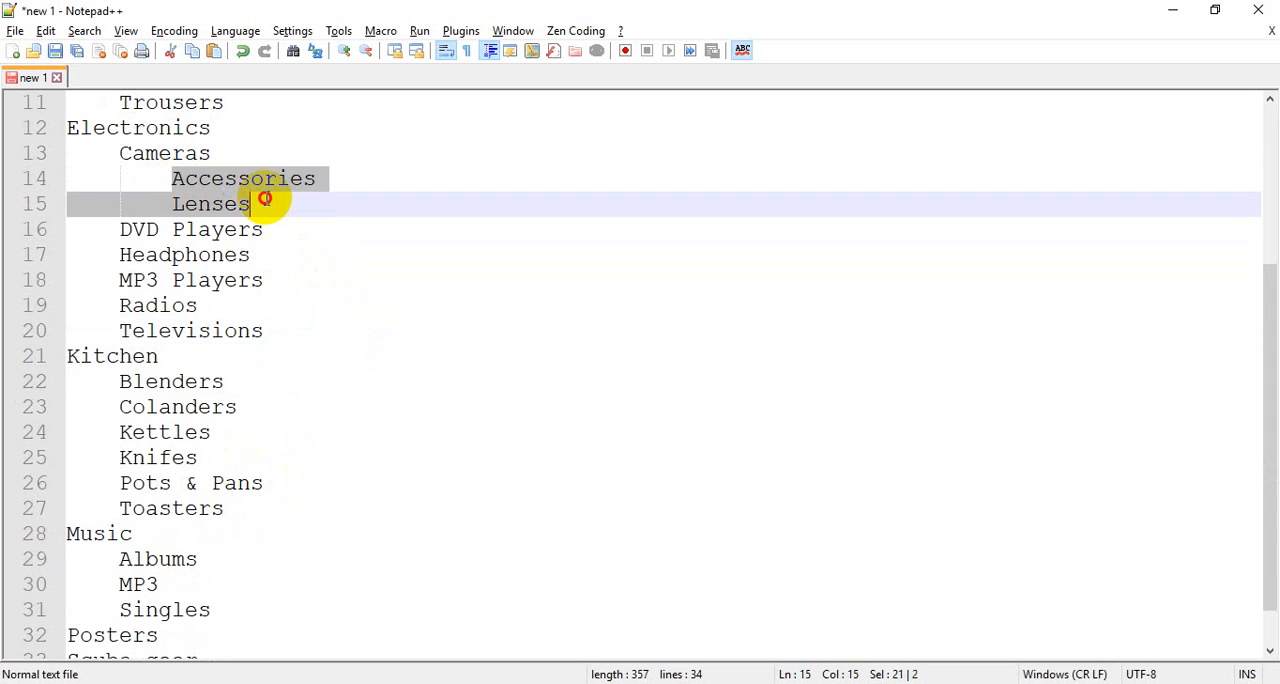
pyautogui.click(288, 280)
pyautogui.scroll(4, 254, 443)
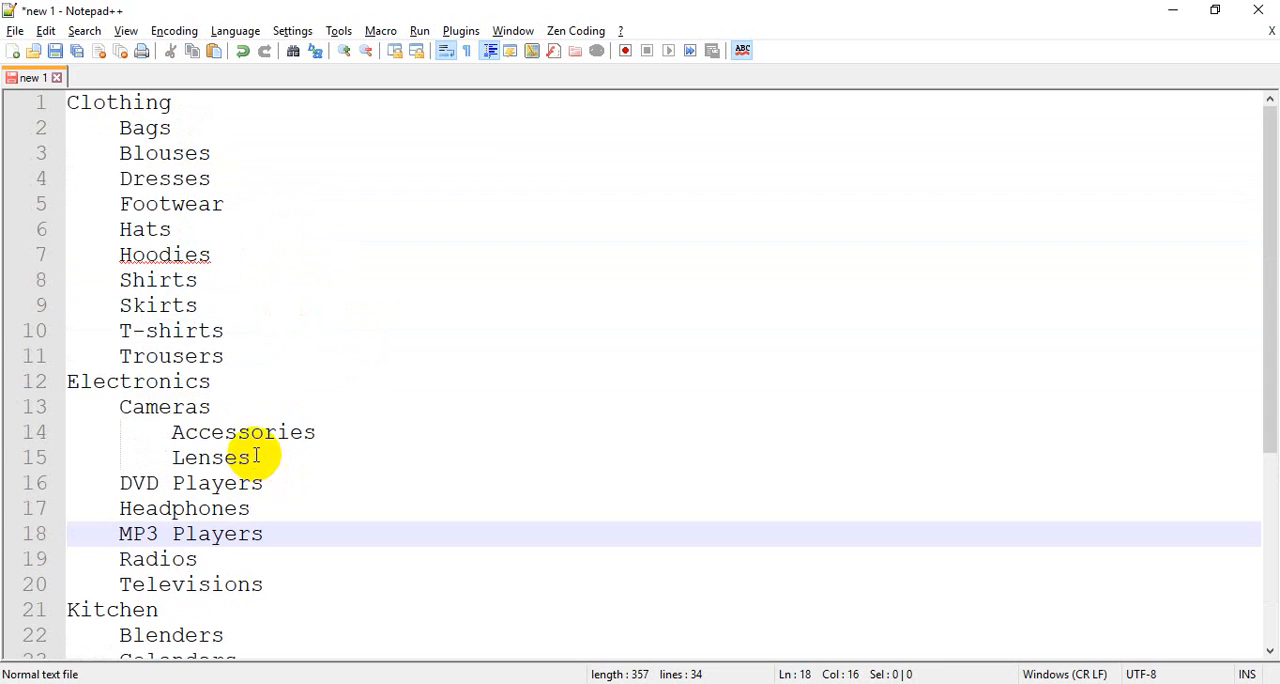
pyautogui.scroll(-4, 257, 456)
pyautogui.scroll(4, 257, 456)
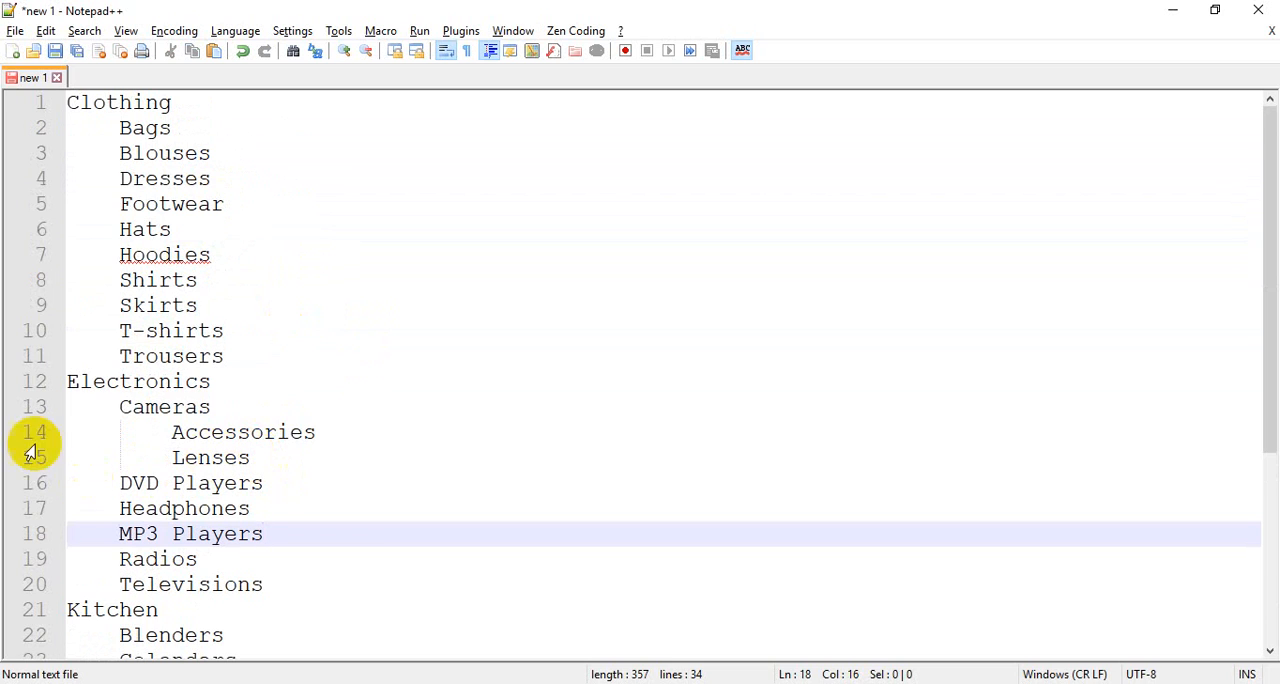
pyautogui.moveTo(103, 132); pyautogui.dragTo(198, 205)
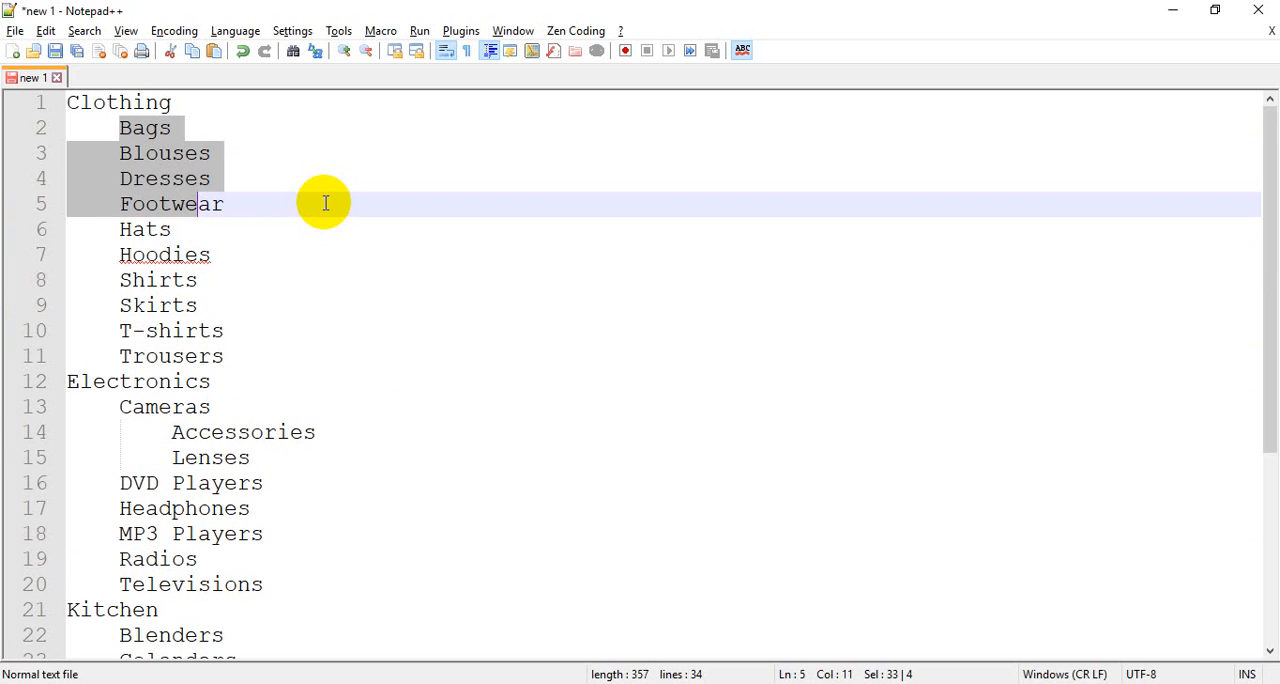
# Switch back to the browser and show the WooCommerce Product categories page.
pyautogui.click(516, 683)
pyautogui.click(105, 14)
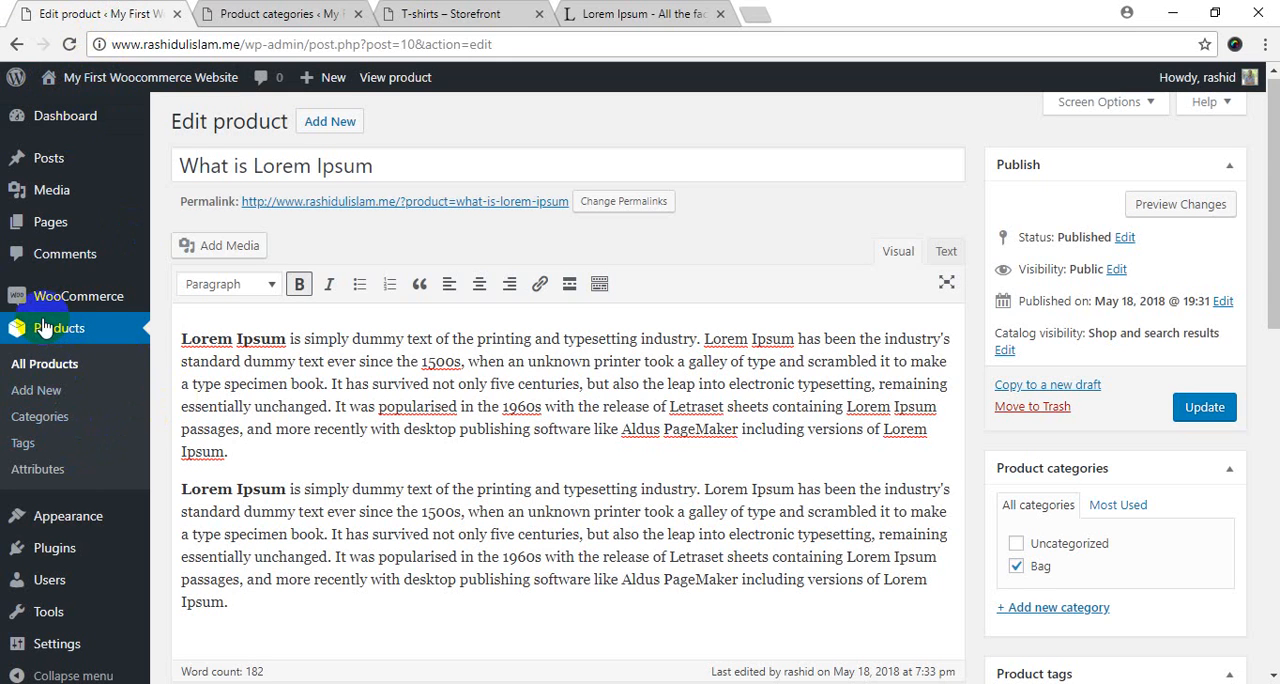
pyautogui.click(30, 418)
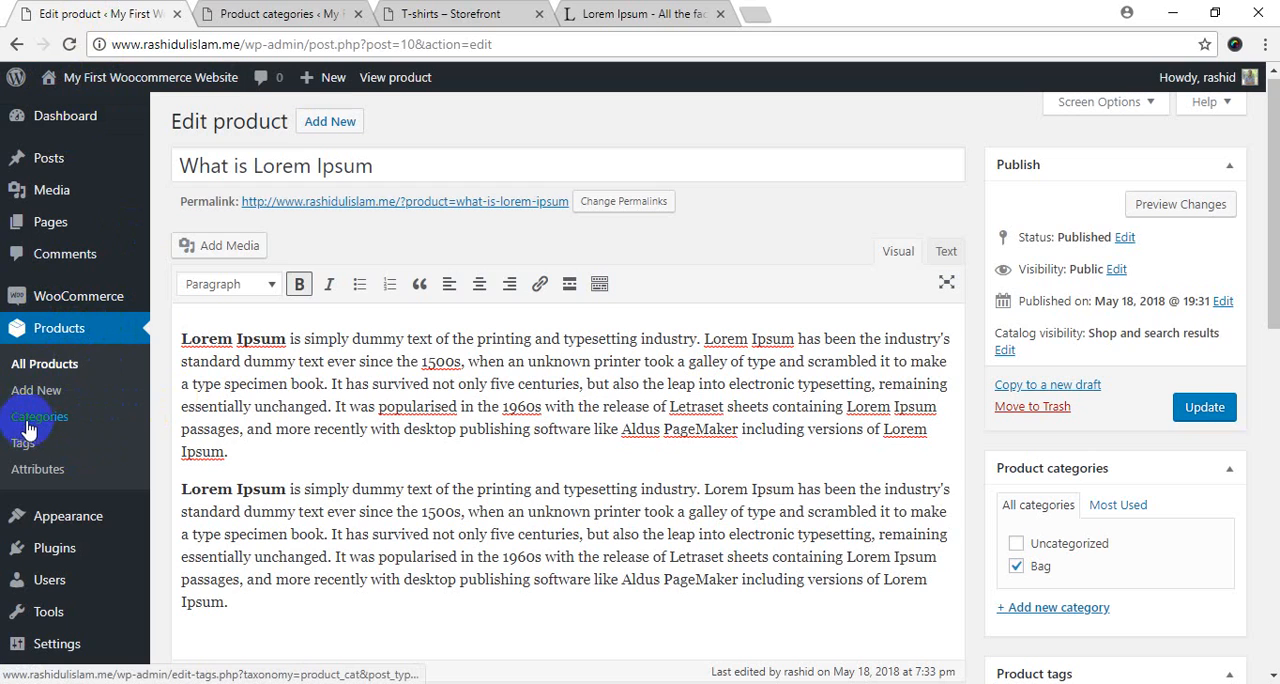
pyautogui.click(250, 14)
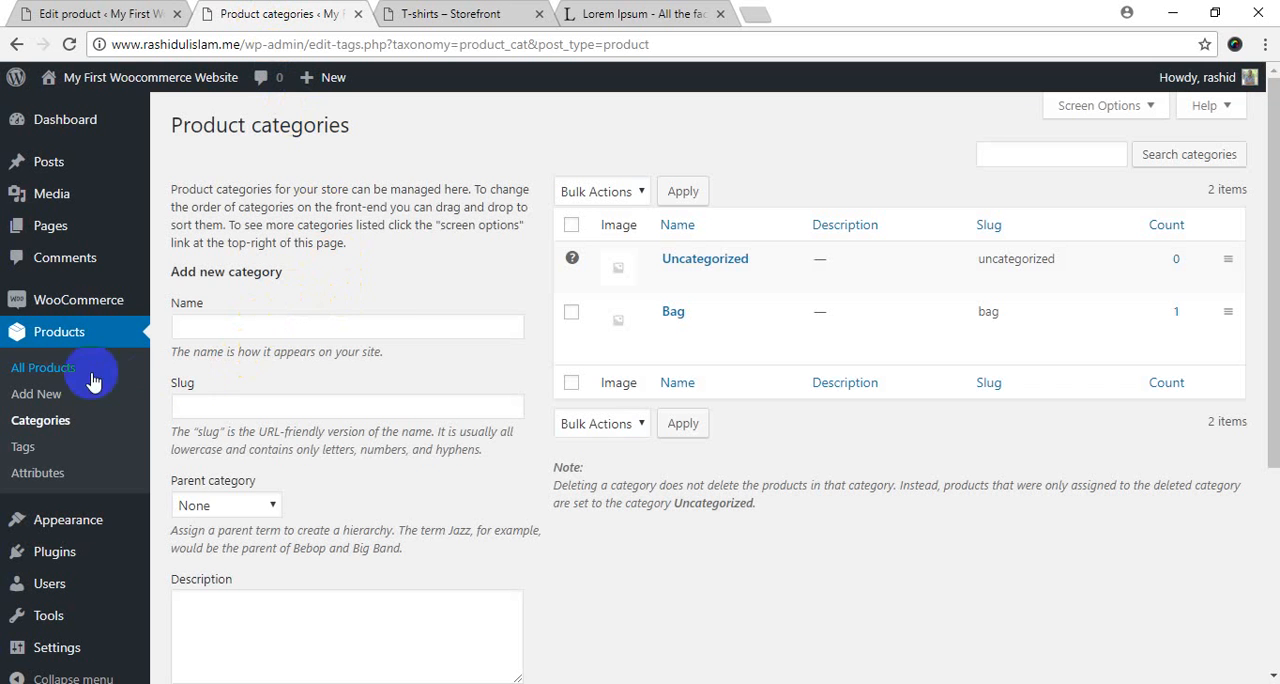
# Copy "Clothing" from the Notepad++ list and enter it as the new product category's name.
pyautogui.click(342, 326)
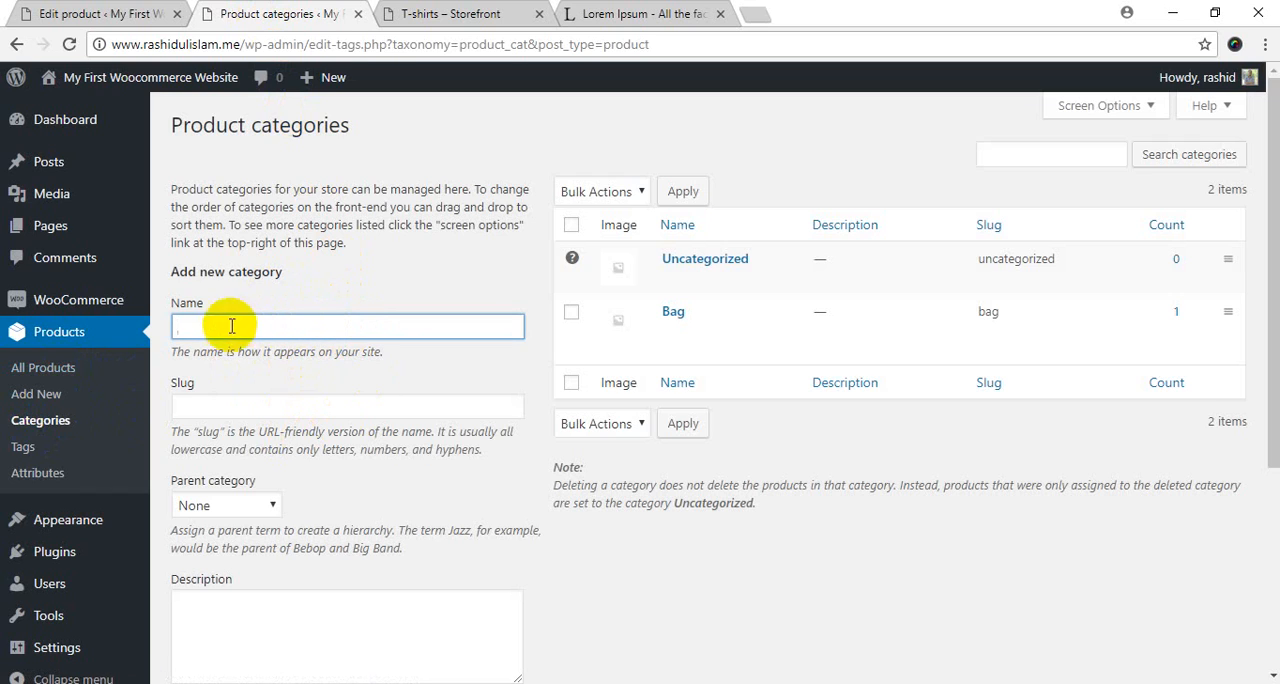
pyautogui.click(188, 273)
pyautogui.moveTo(188, 273); pyautogui.dragTo(315, 278)
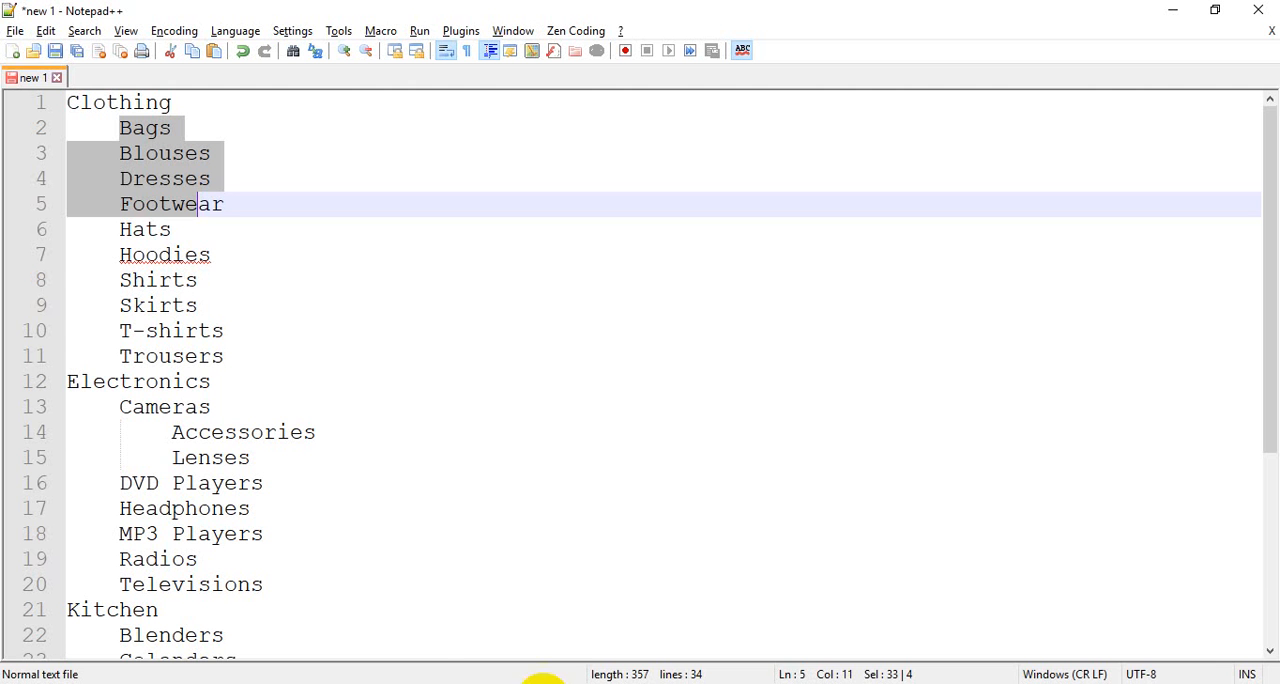
pyautogui.click(123, 100)
pyautogui.doubleClick(146, 108)
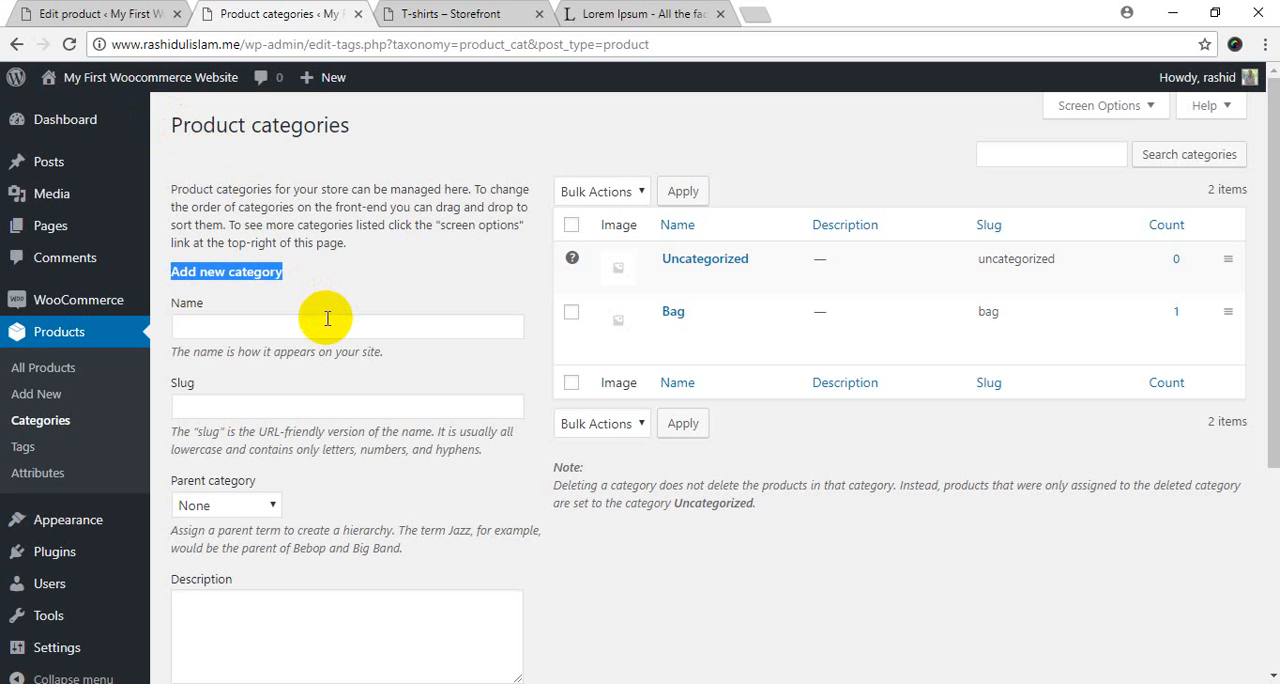
pyautogui.click(327, 322)
pyautogui.hotkey('ctrl', 'v')
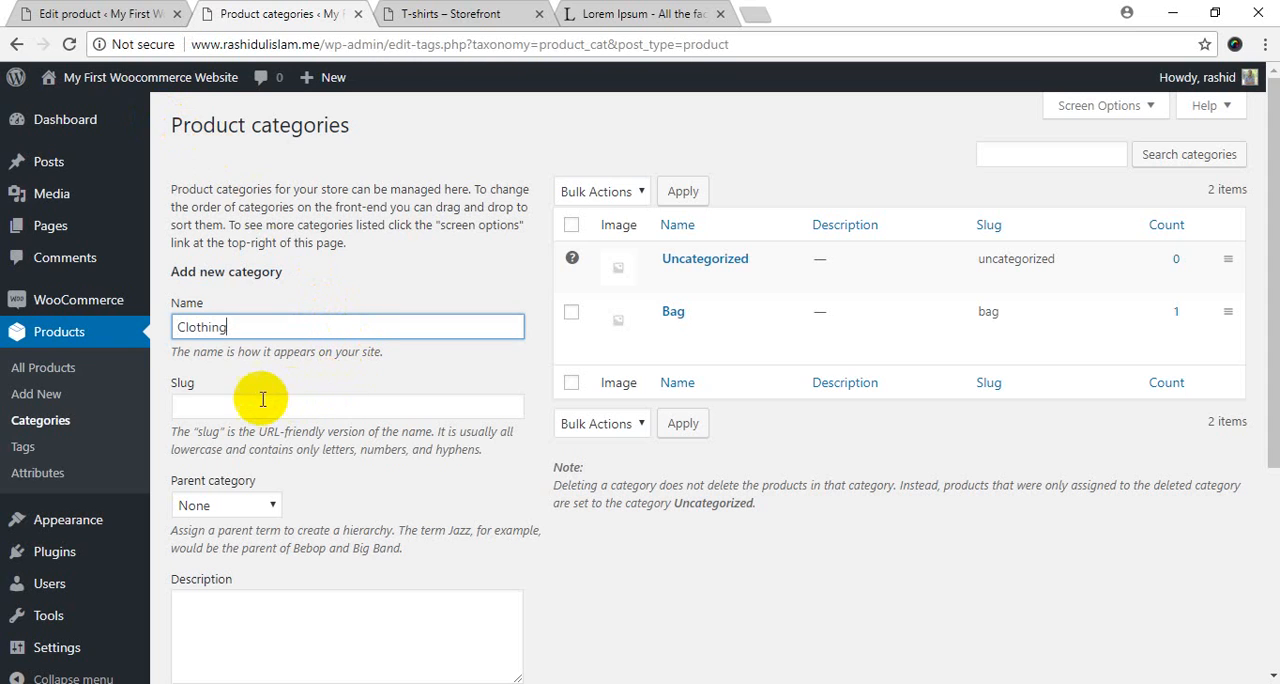
# Check the new category's slug field against the product-category and clothing parts of the demo store's T-shirts page URL.
pyautogui.doubleClick(187, 303)
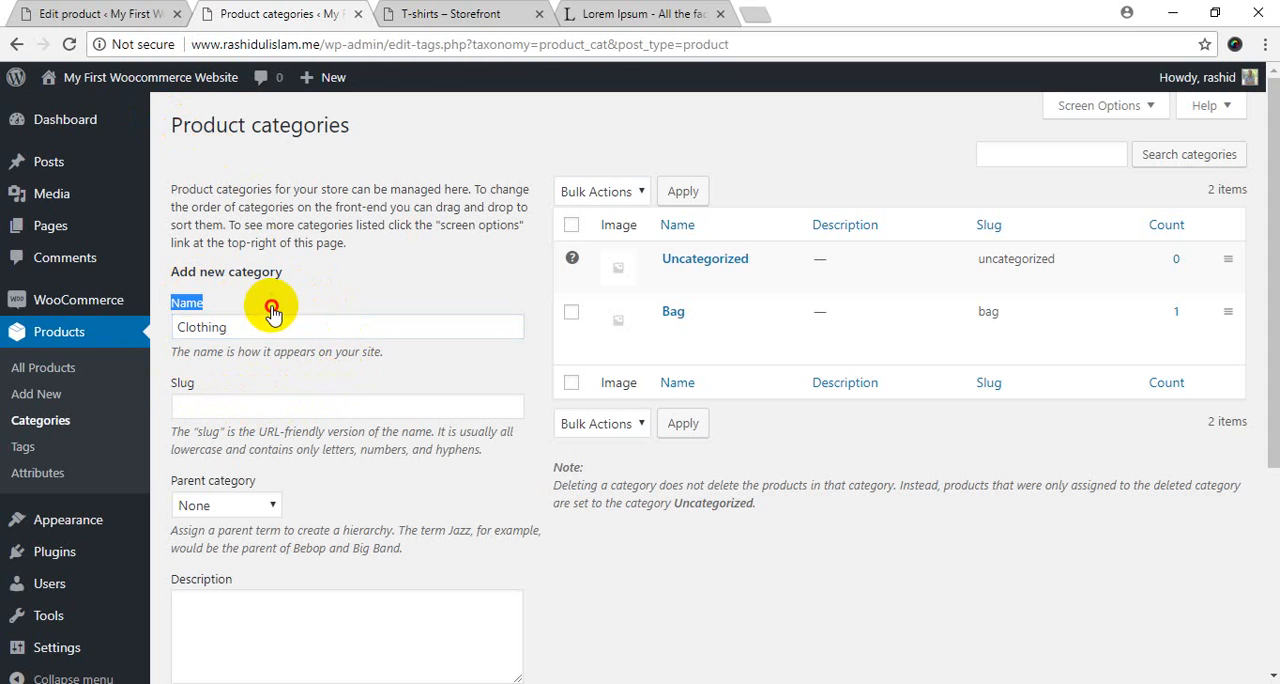
pyautogui.doubleClick(183, 383)
pyautogui.click(222, 390)
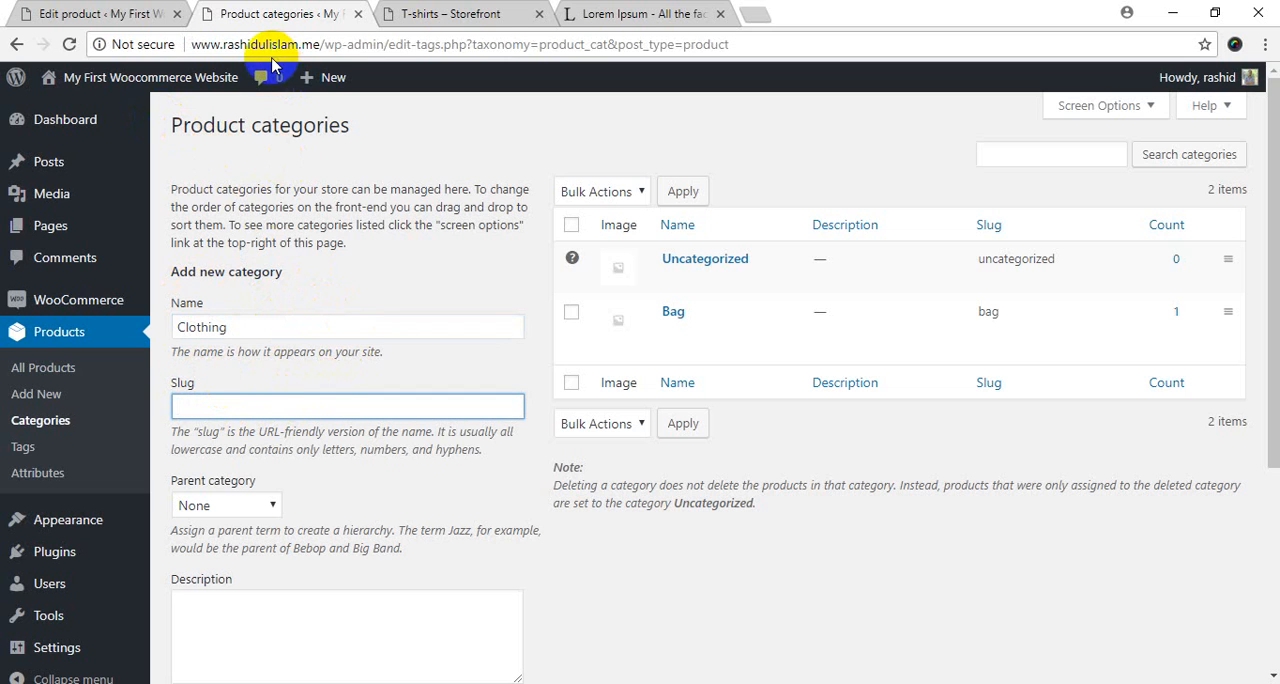
pyautogui.click(422, 10)
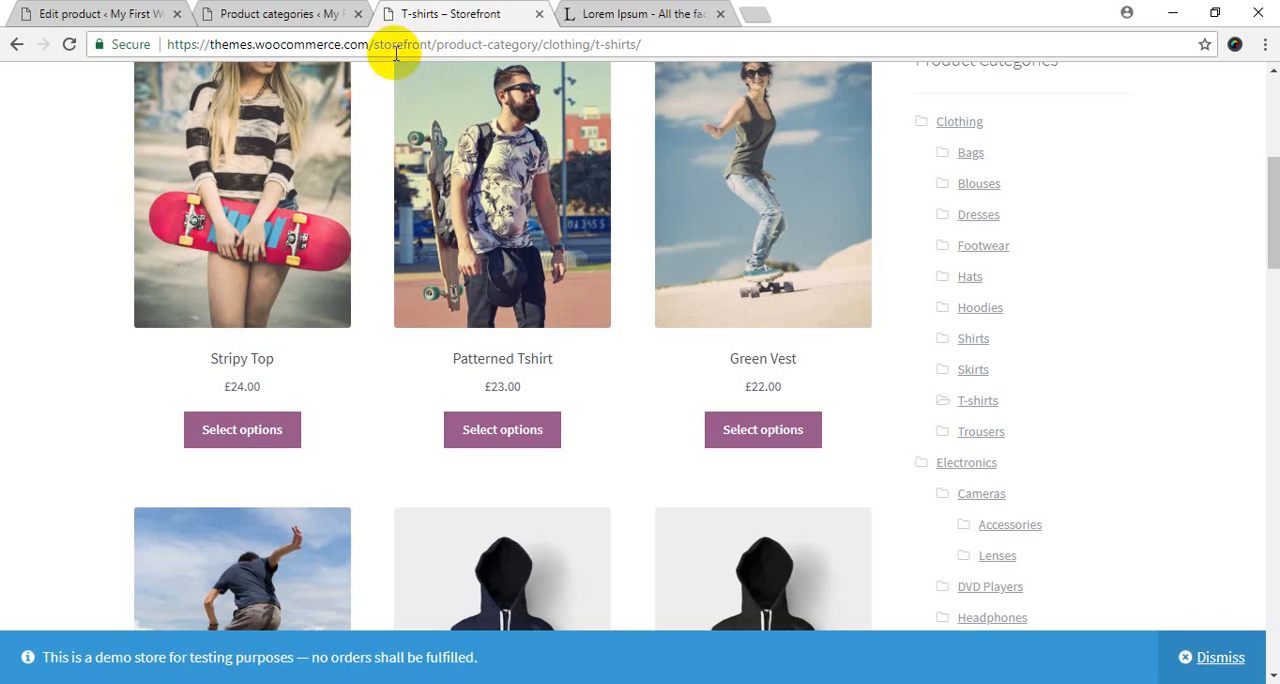
pyautogui.doubleClick(424, 45)
pyautogui.moveTo(436, 44); pyautogui.dragTo(540, 44)
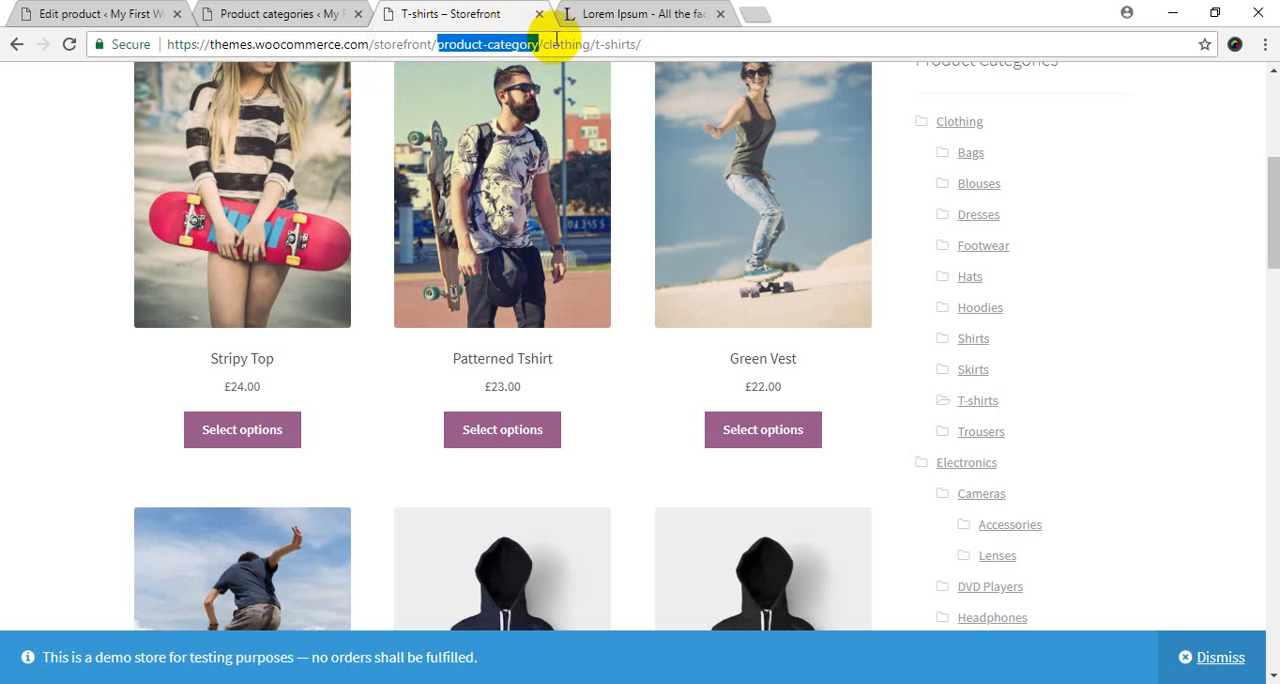
pyautogui.doubleClick(566, 44)
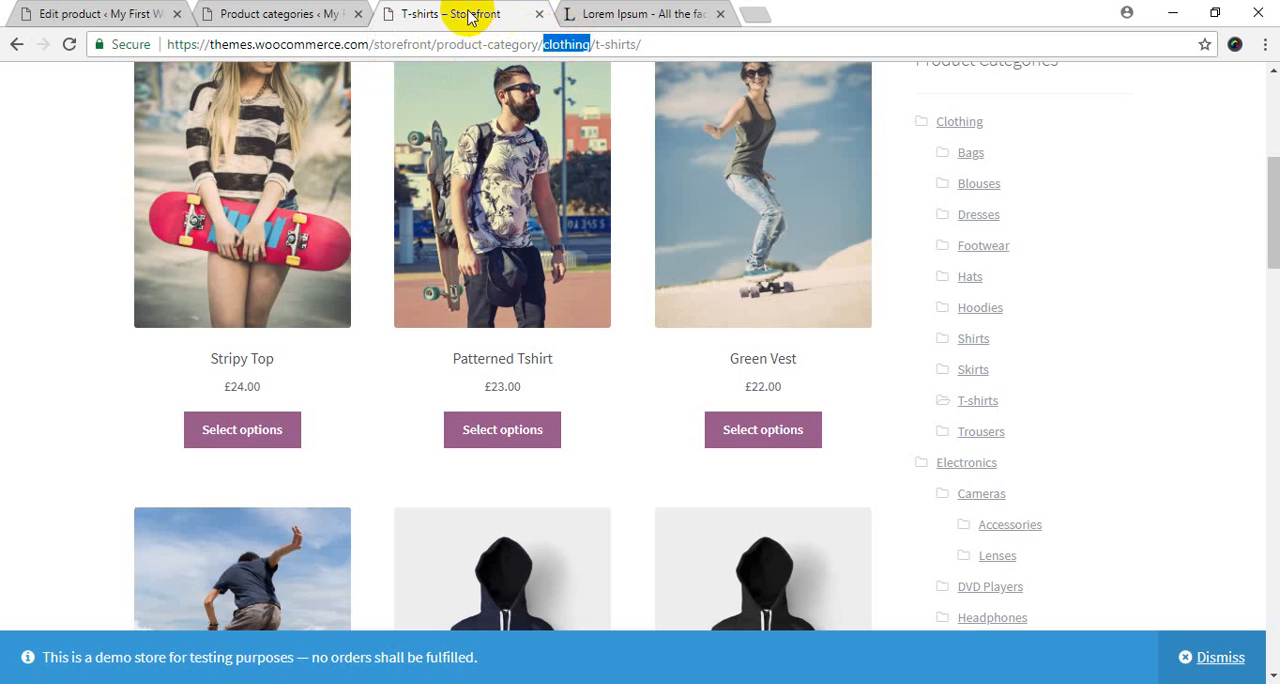
pyautogui.click(310, 12)
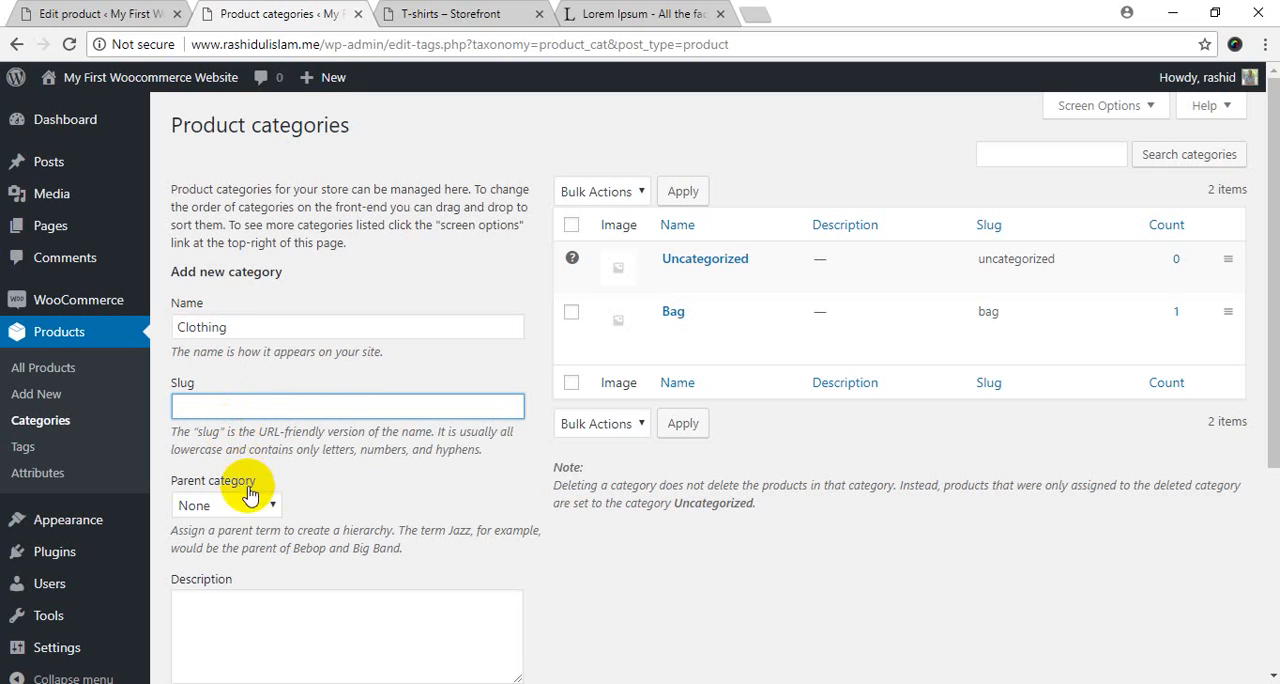
# Review the new category's parent, description, display type and thumbnail settings, comparing Clothing's place in the Notepad++ list.
pyautogui.click(315, 489)
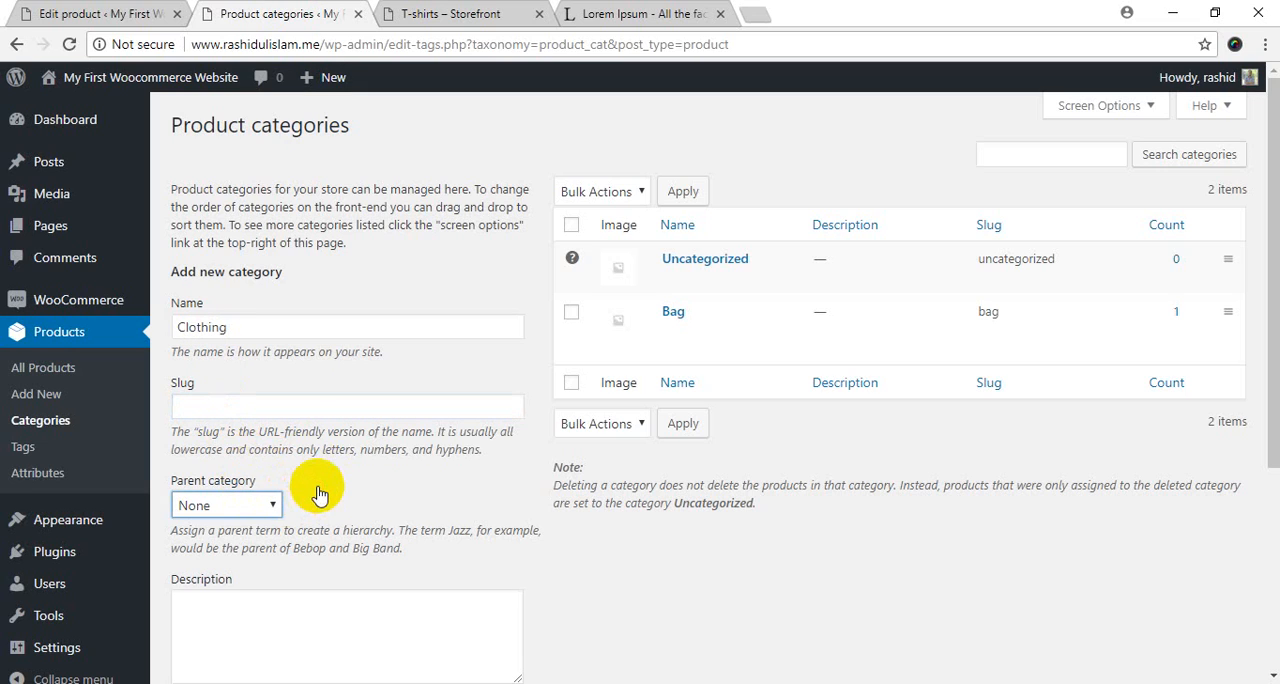
pyautogui.scroll(-3, 310, 445)
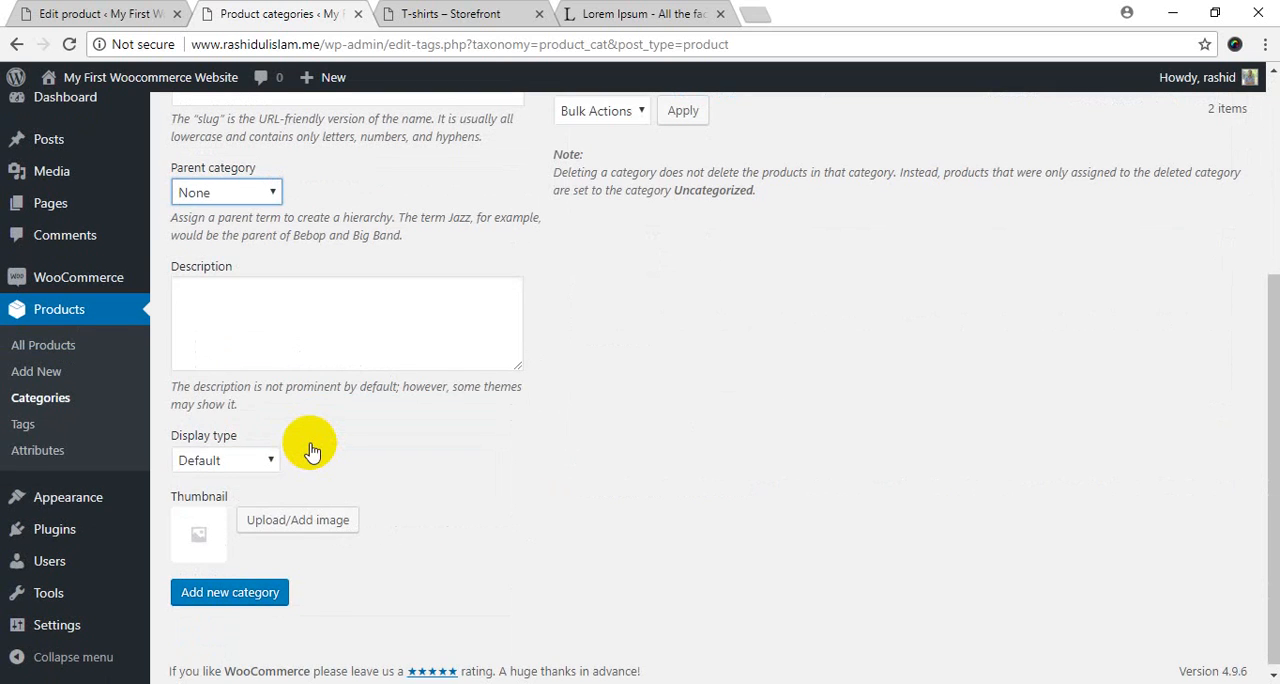
pyautogui.scroll(3, 310, 445)
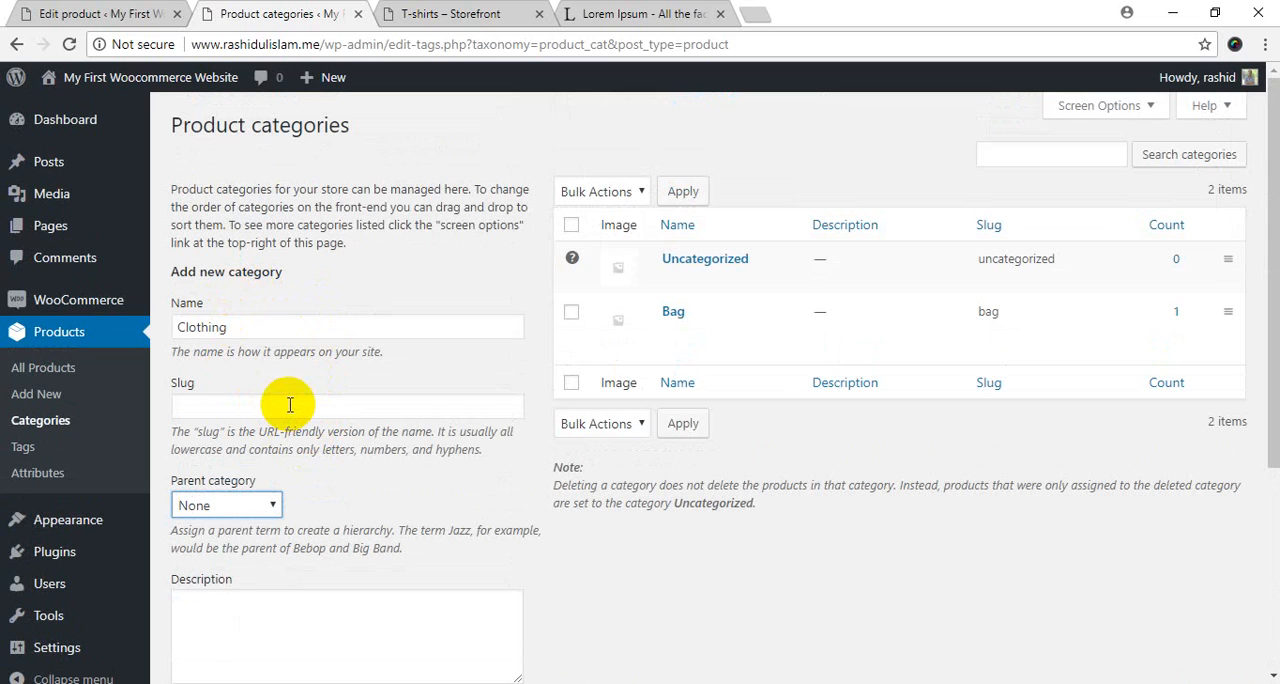
pyautogui.hotkey('alt', 'Tab')
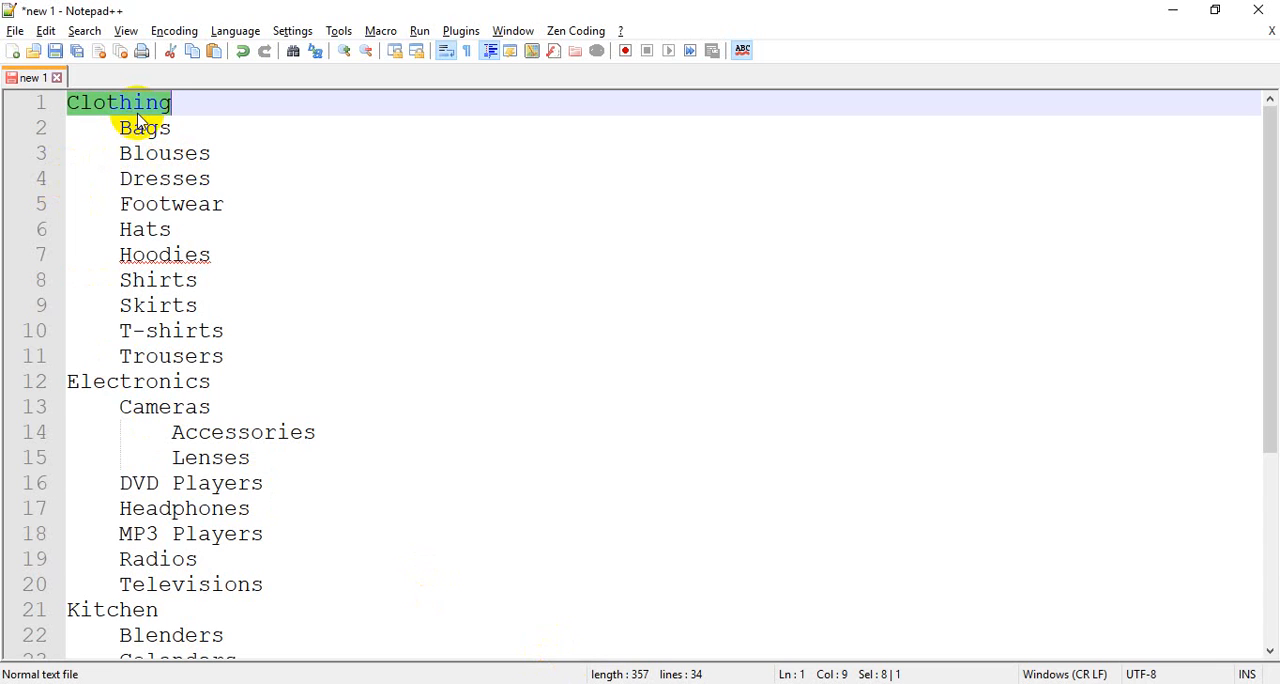
pyautogui.hotkey('alt', 'Tab')
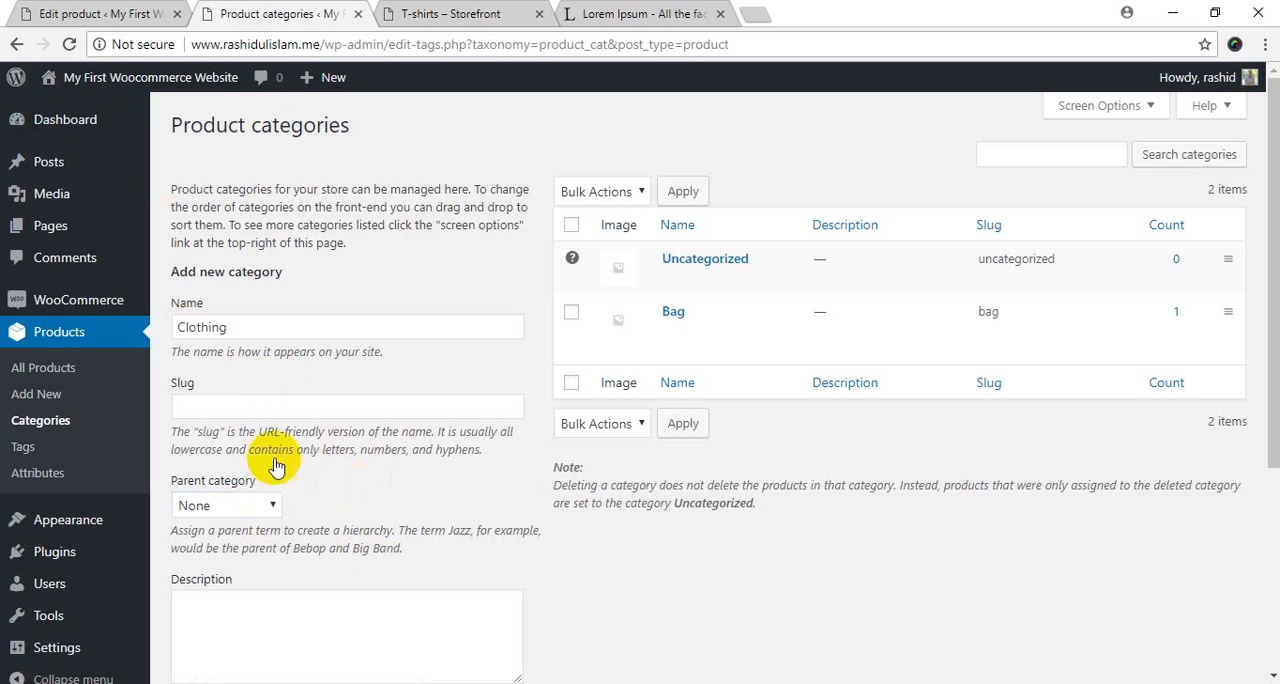
pyautogui.click(282, 325)
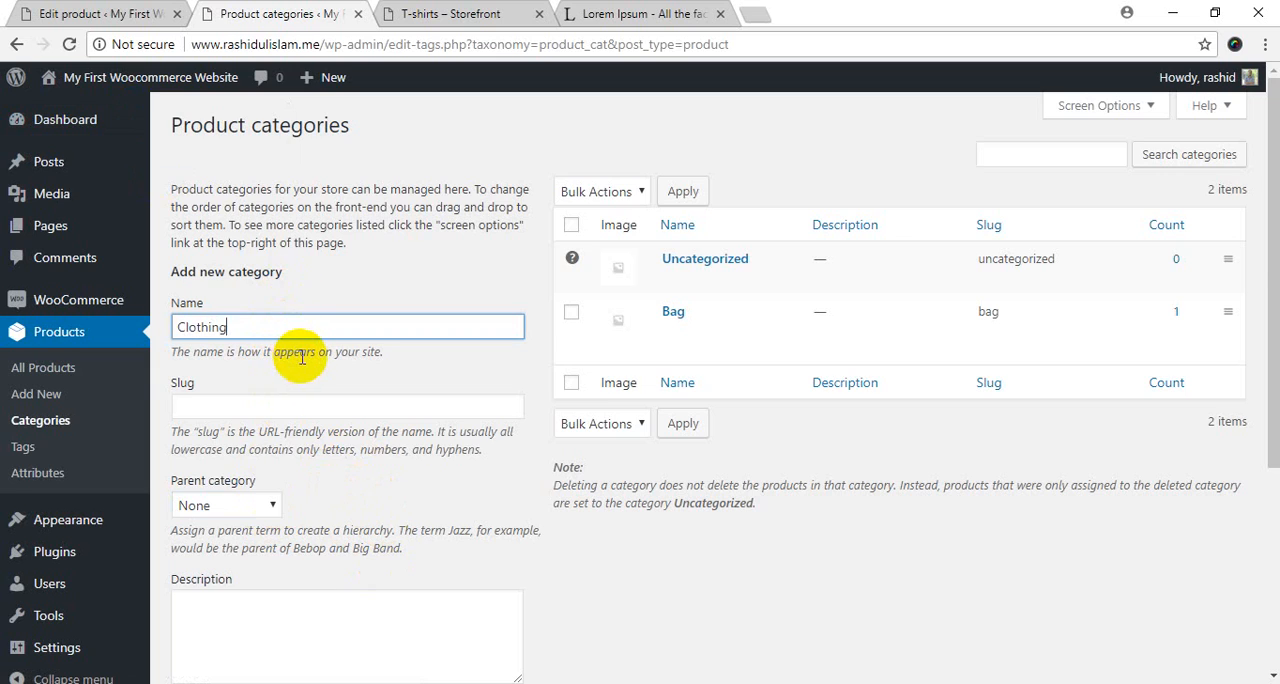
pyautogui.scroll(-3, 298, 350)
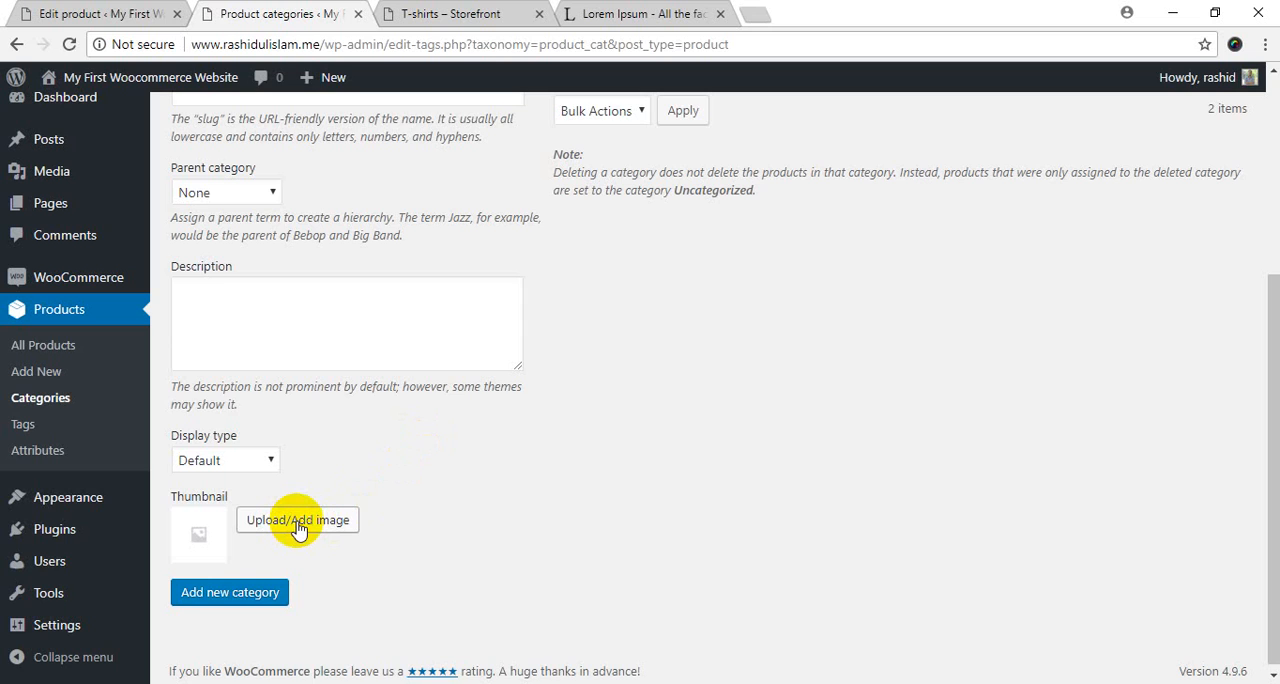
pyautogui.scroll(3, 320, 490)
pyautogui.scroll(-3, 420, 480)
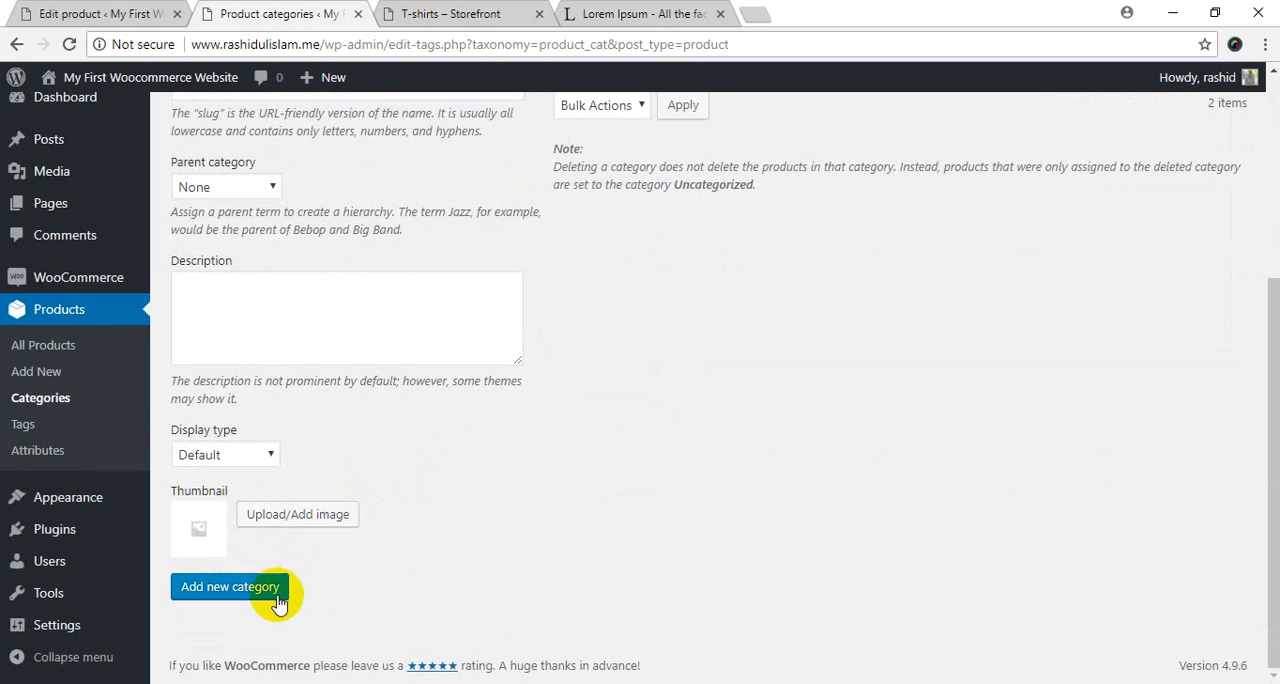
# Add Clothing as a top-level product category and switch to the category list in Notepad++.
pyautogui.click(256, 592)
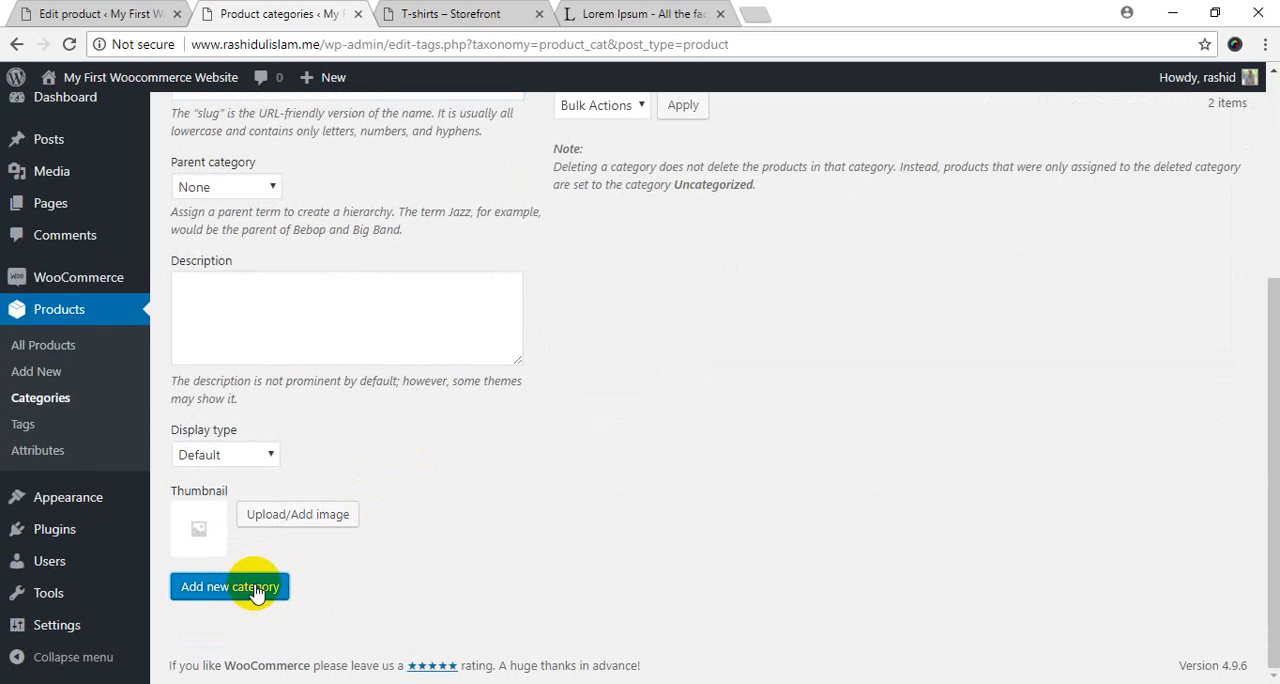
pyautogui.scroll(3, 566, 503)
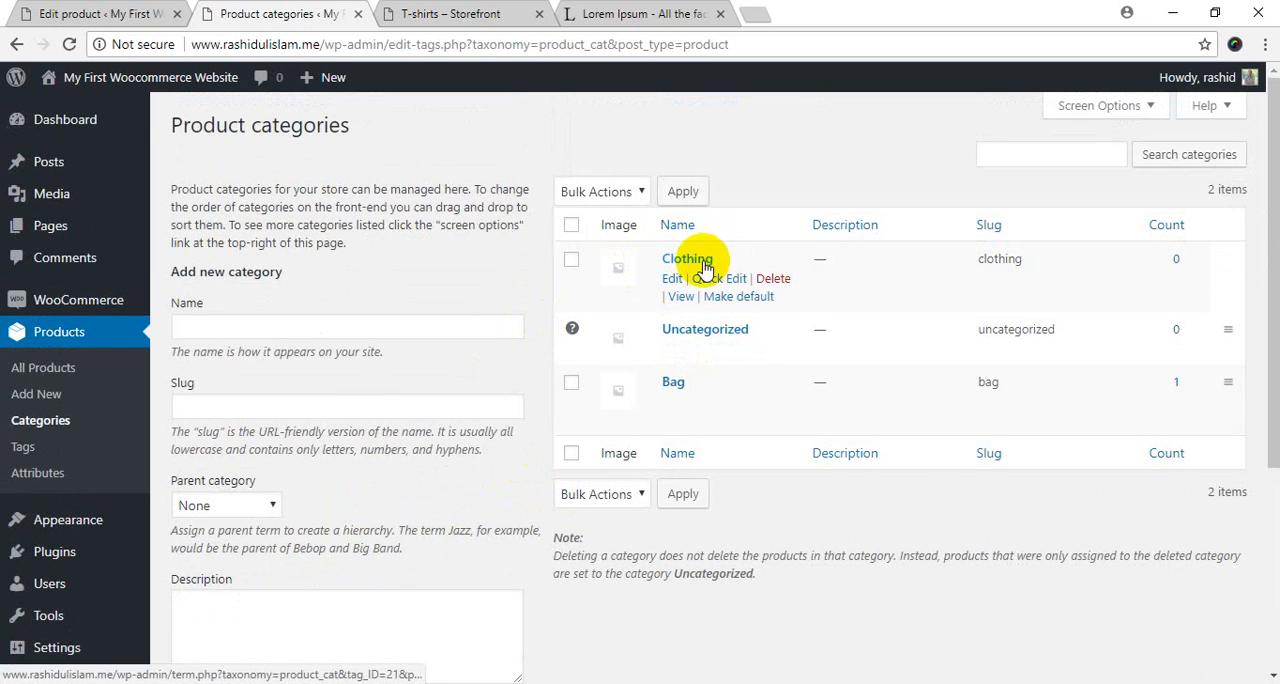
pyautogui.hotkey('alt', 'Tab')
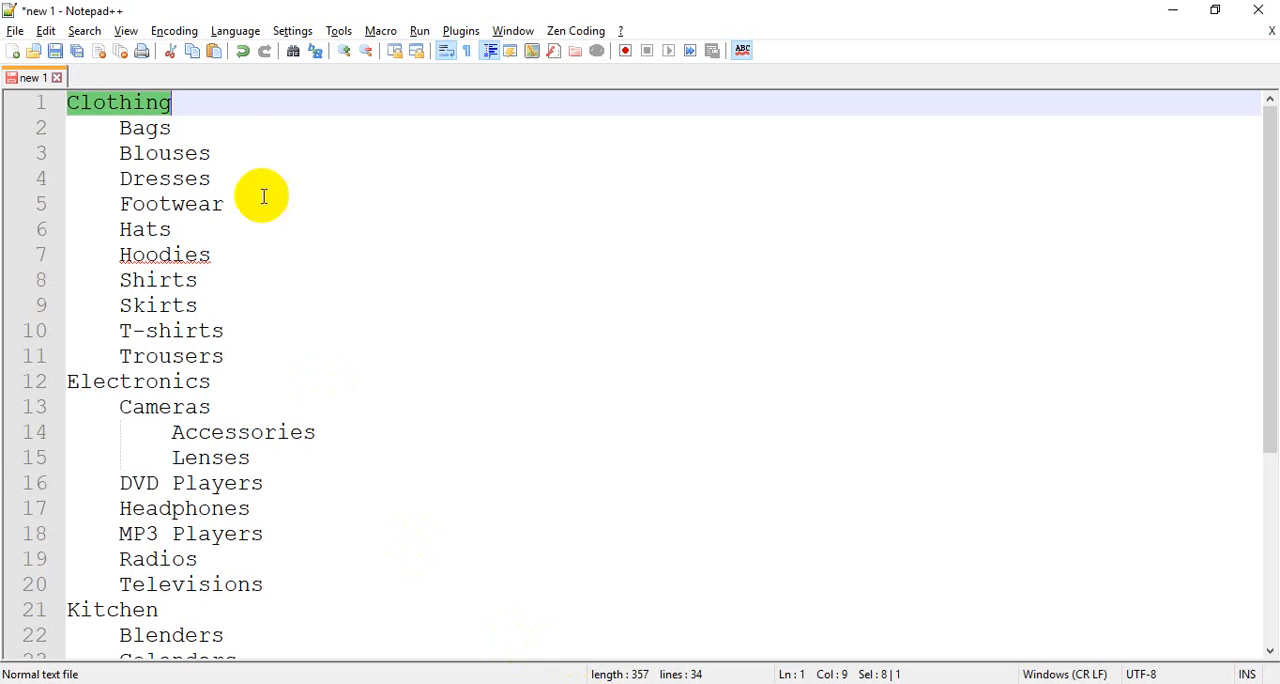
# Copy "Hoodies" from the Notepad++ list and enter it as the new category's name in the browser.
pyautogui.doubleClick(145, 130)
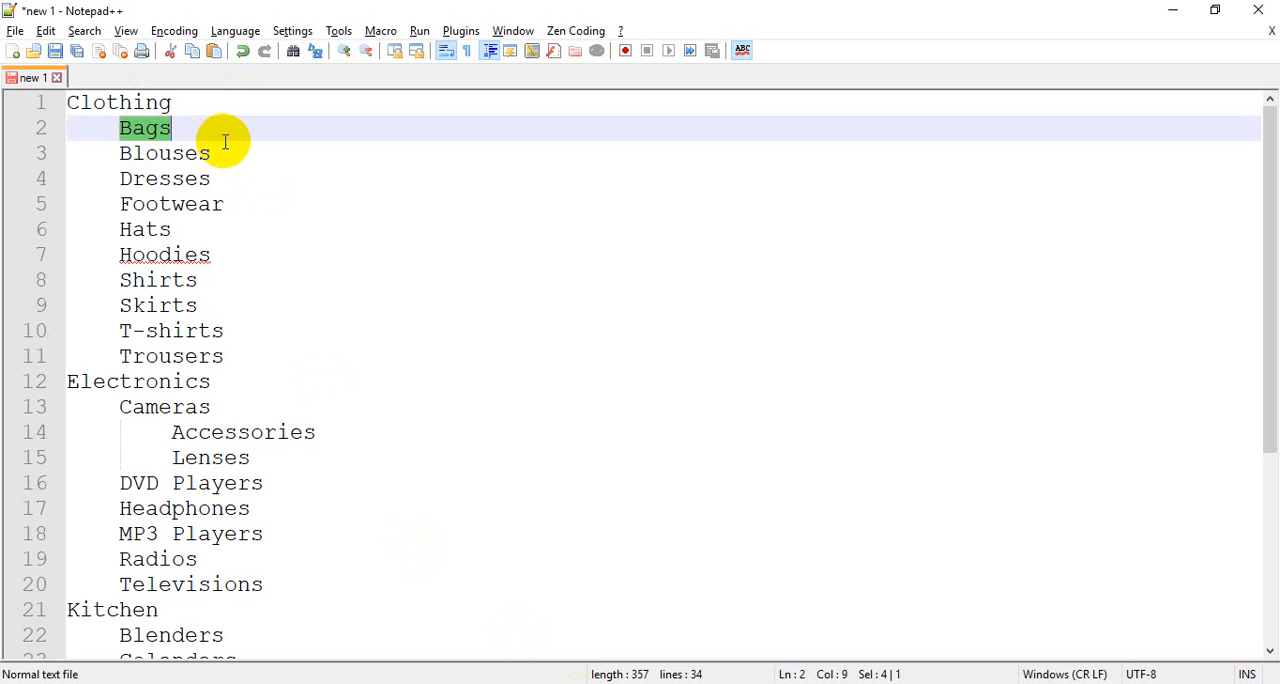
pyautogui.click(188, 254)
pyautogui.doubleClick(188, 254)
pyautogui.hotkey('ctrl', 'c')
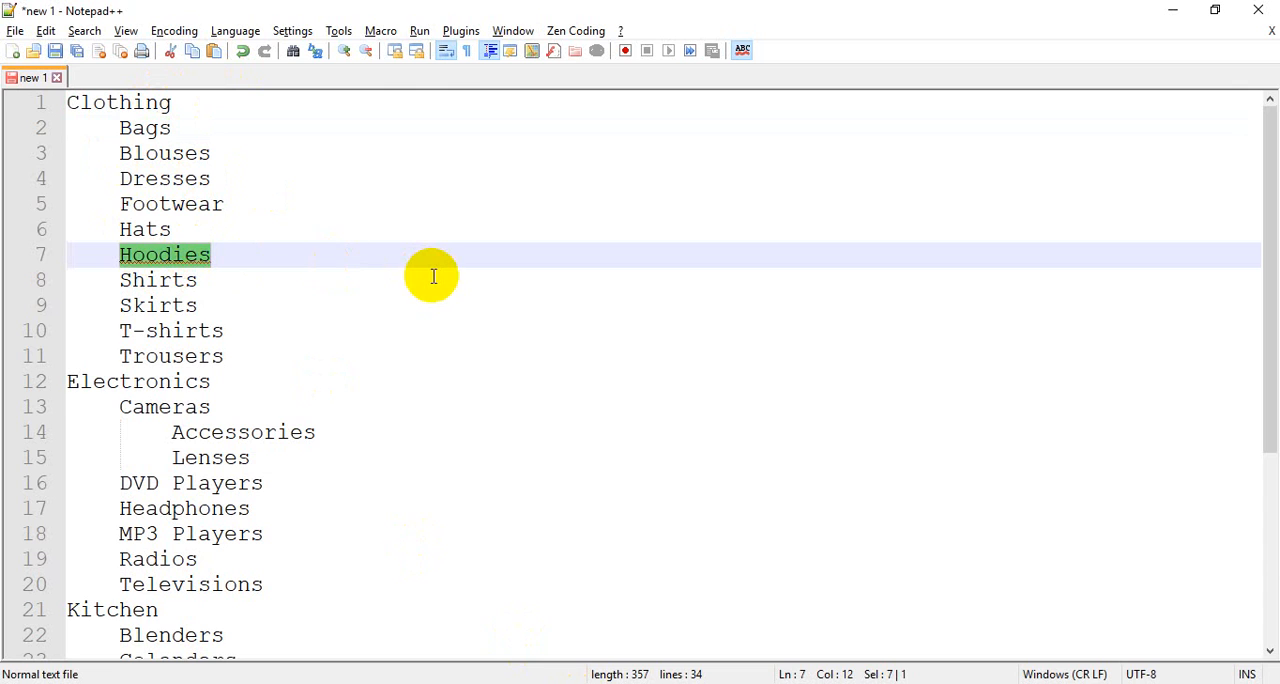
pyautogui.hotkey('alt', 'Tab')
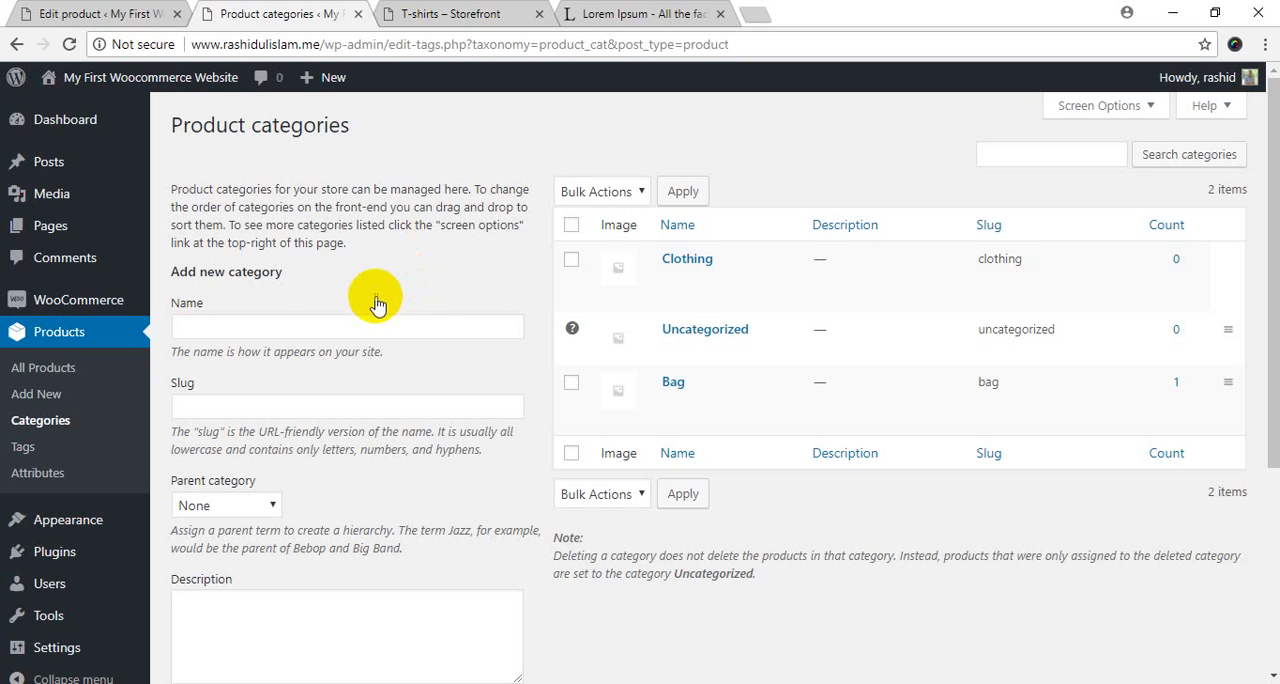
pyautogui.click(237, 330)
pyautogui.hotkey('ctrl', 'v')
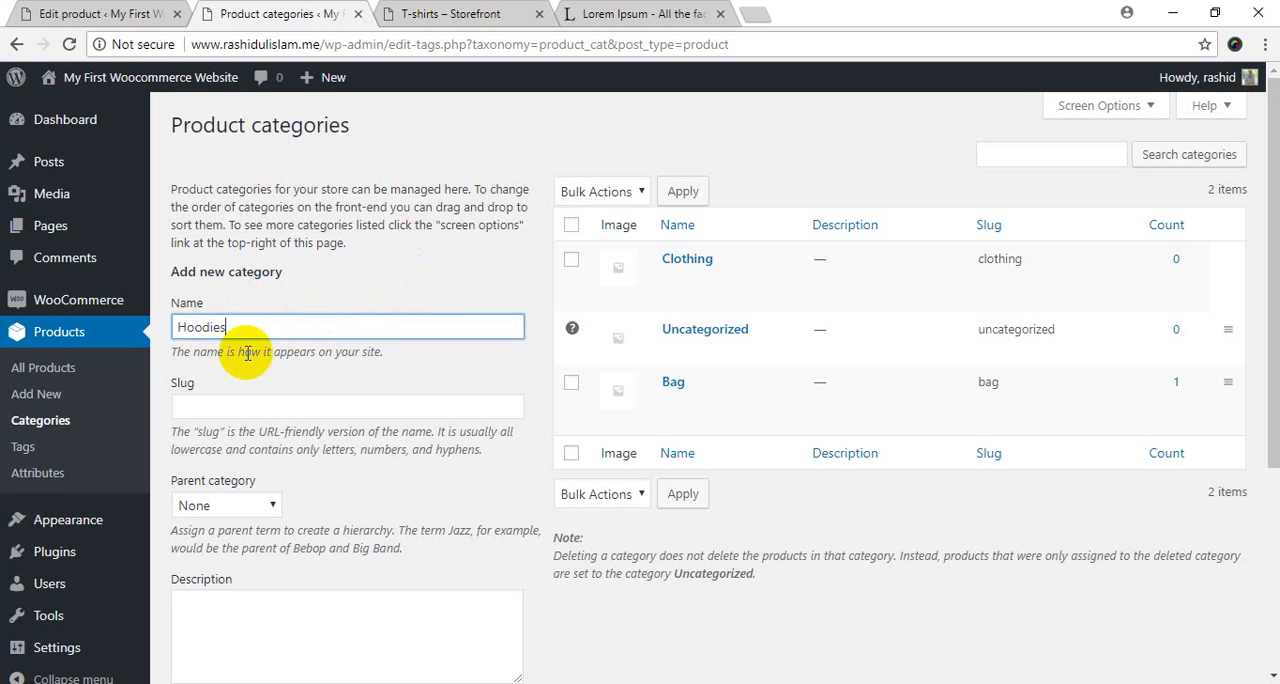
# Set Clothing as the parent of Hoodies and add the subcategory.
pyautogui.scroll(-3, 243, 349)
pyautogui.click(248, 195)
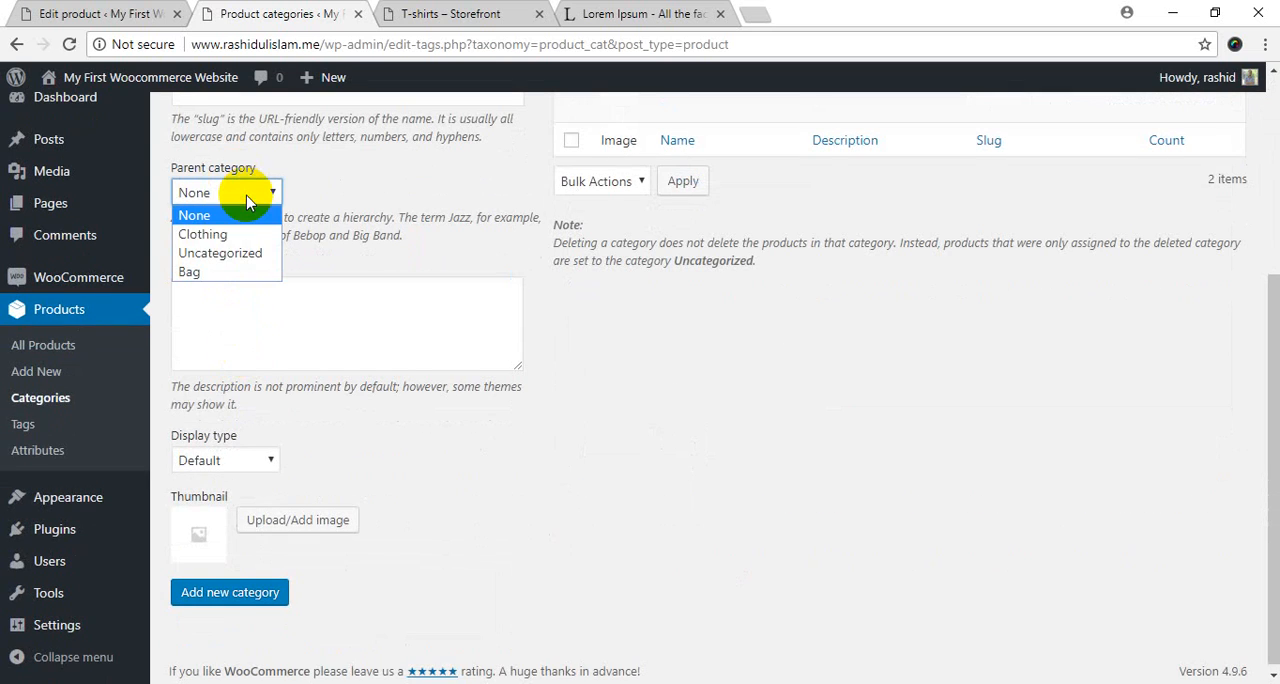
pyautogui.click(200, 235)
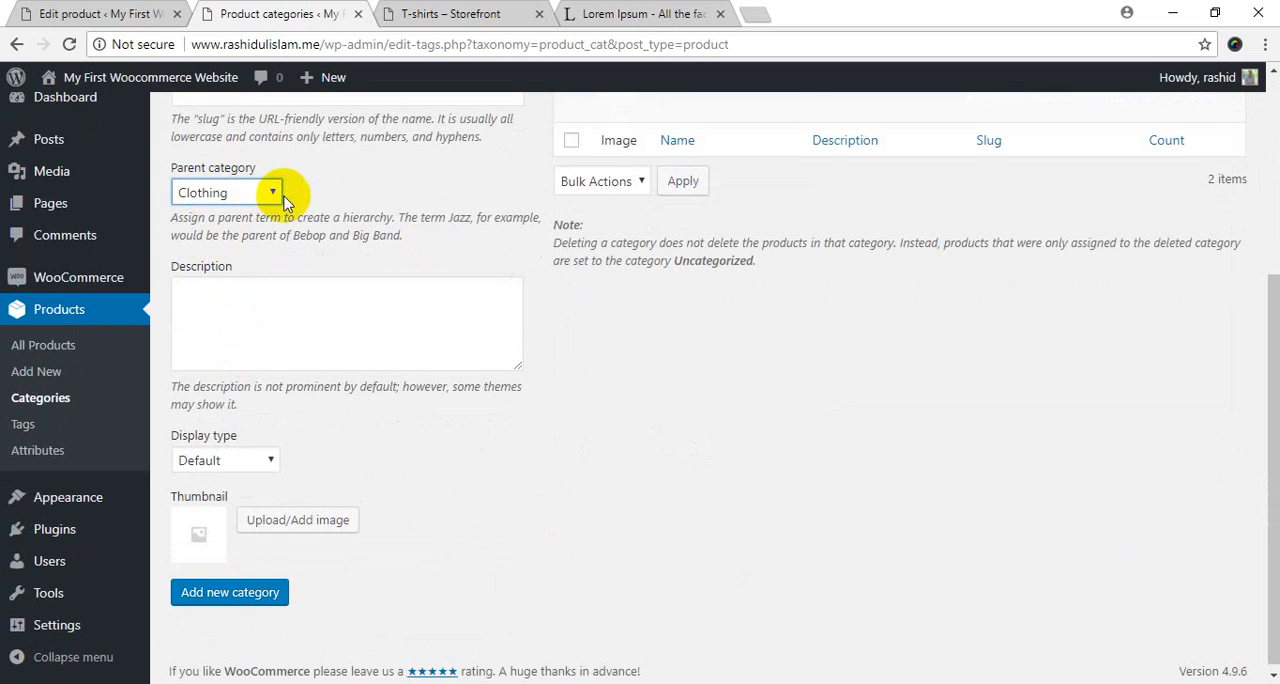
pyautogui.click(258, 593)
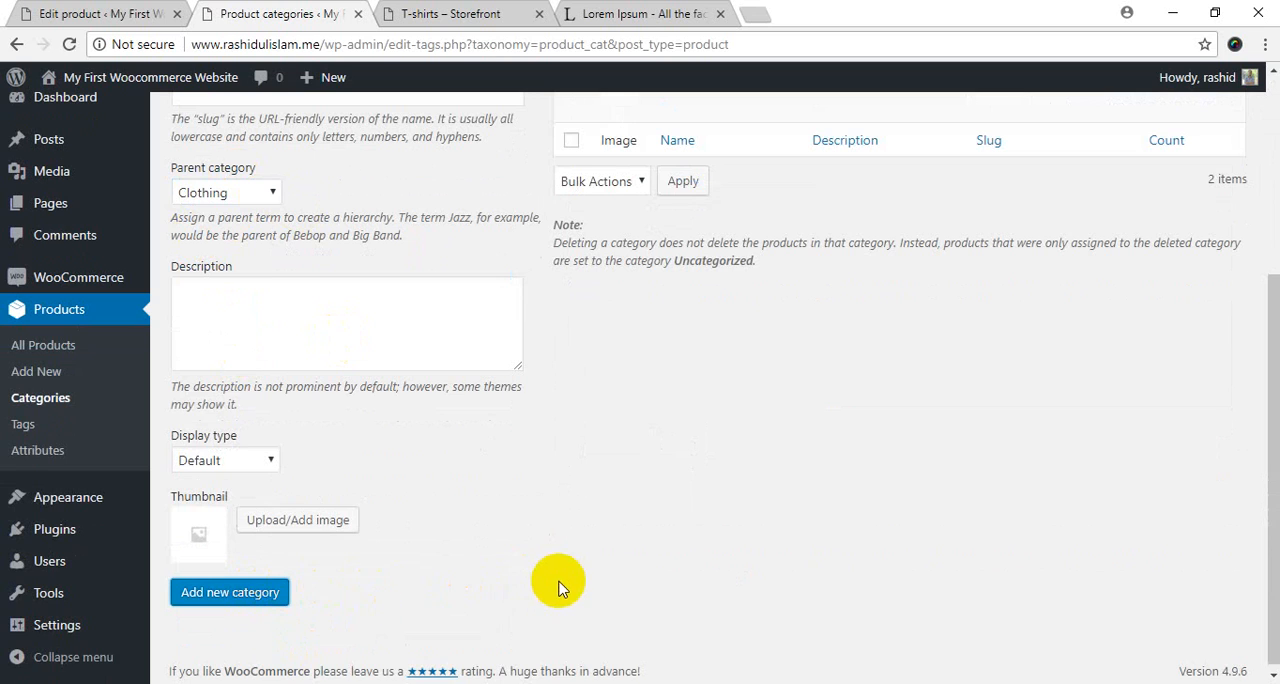
pyautogui.scroll(3, 520, 588)
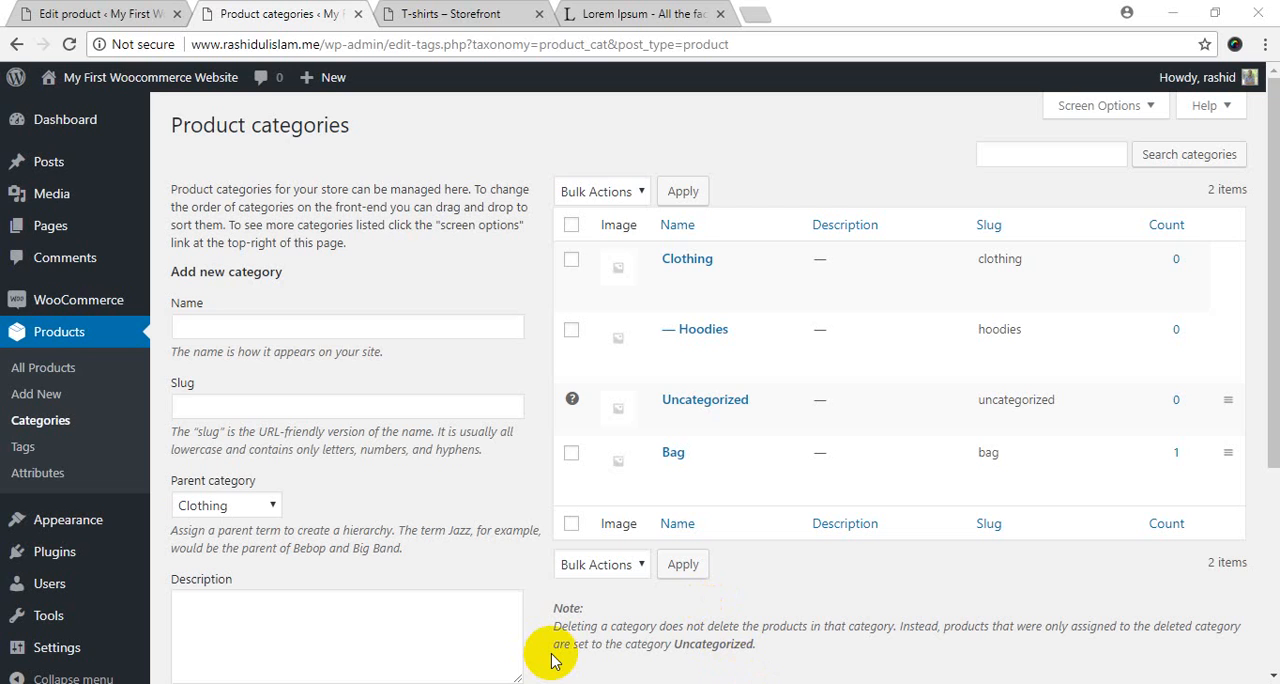
# Copy "Electronics" from the Notepad++ list and add it in the browser as a product category with parent None.
pyautogui.moveTo(684, 336)
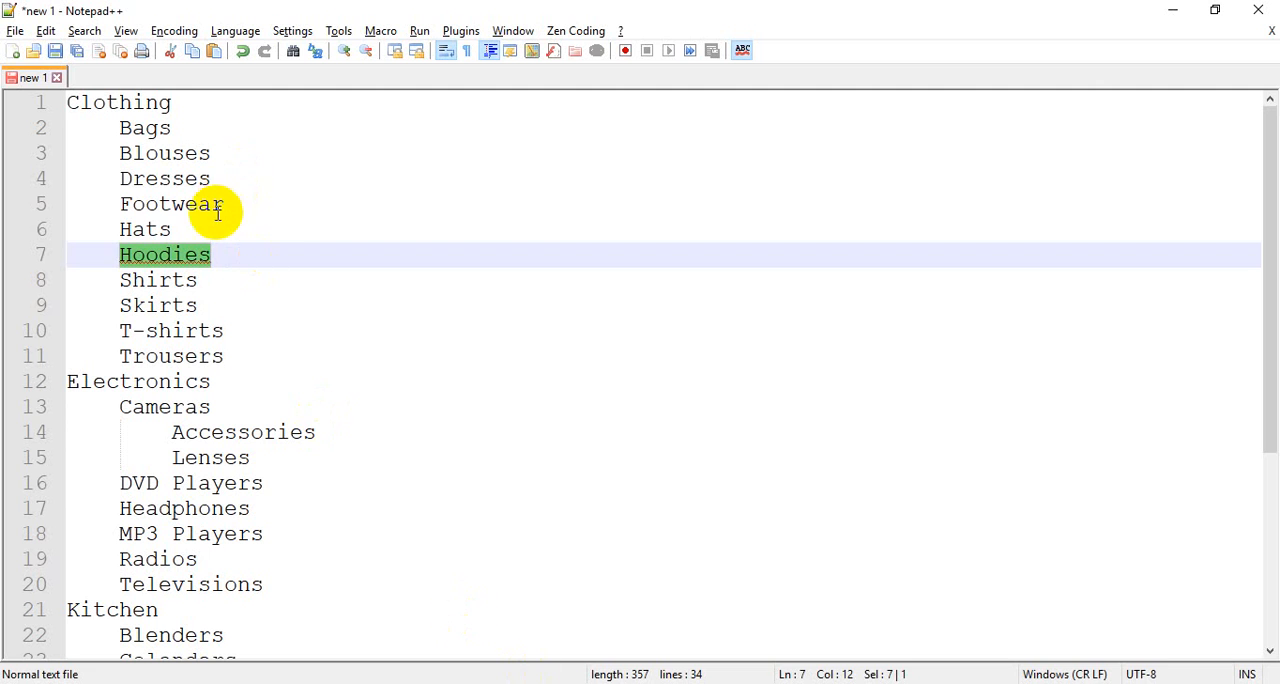
pyautogui.doubleClick(128, 385)
pyautogui.hotkey('ctrl', 'c')
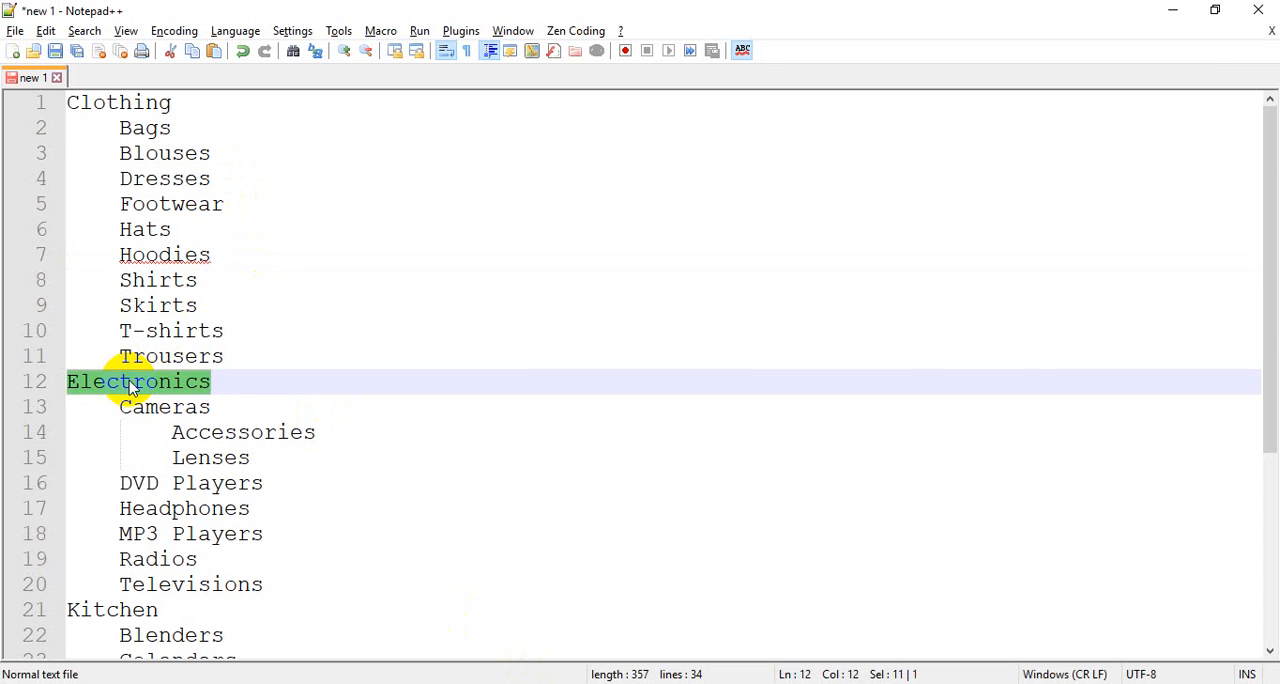
pyautogui.hotkey('alt', 'Tab')
pyautogui.hotkey('ctrl', 'v')
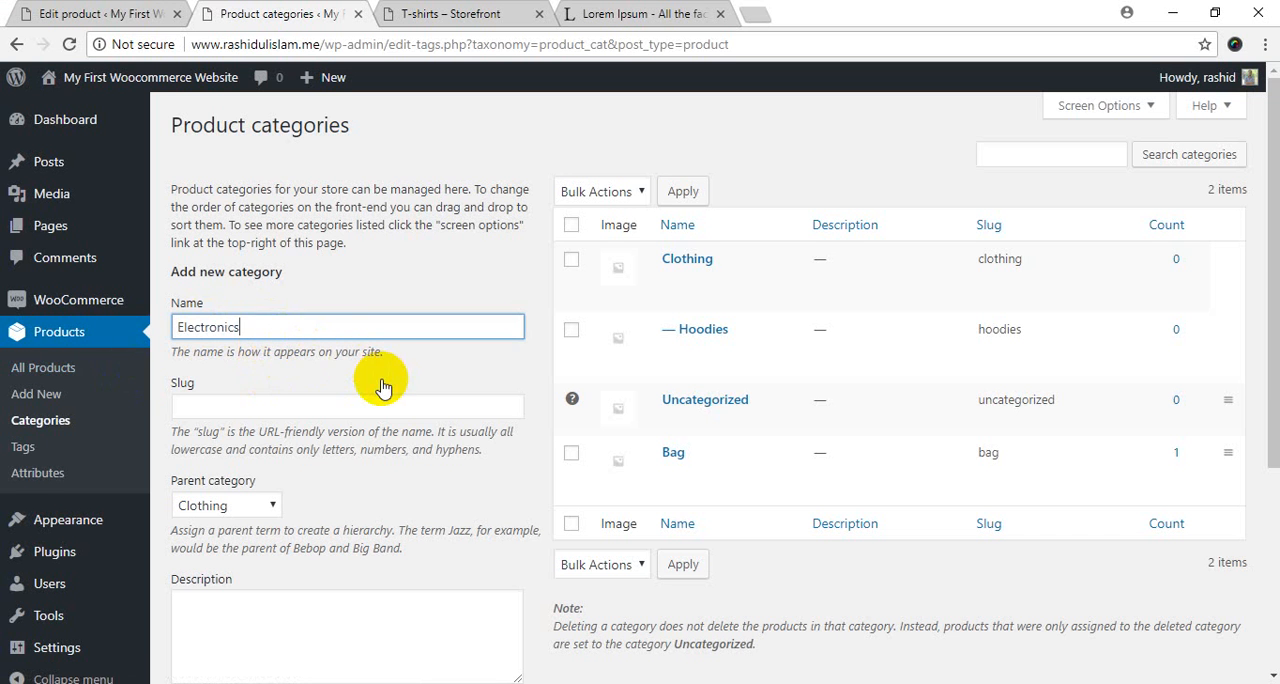
pyautogui.scroll(-3, 360, 340)
pyautogui.click(231, 188)
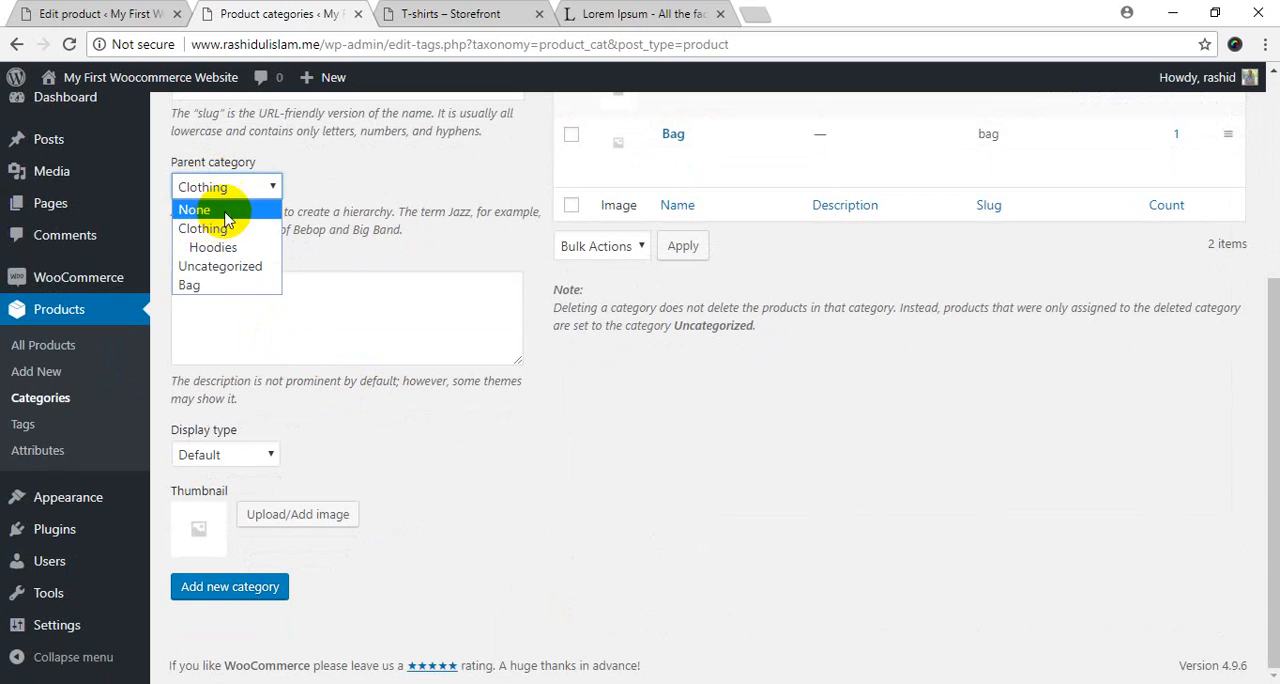
pyautogui.click(216, 210)
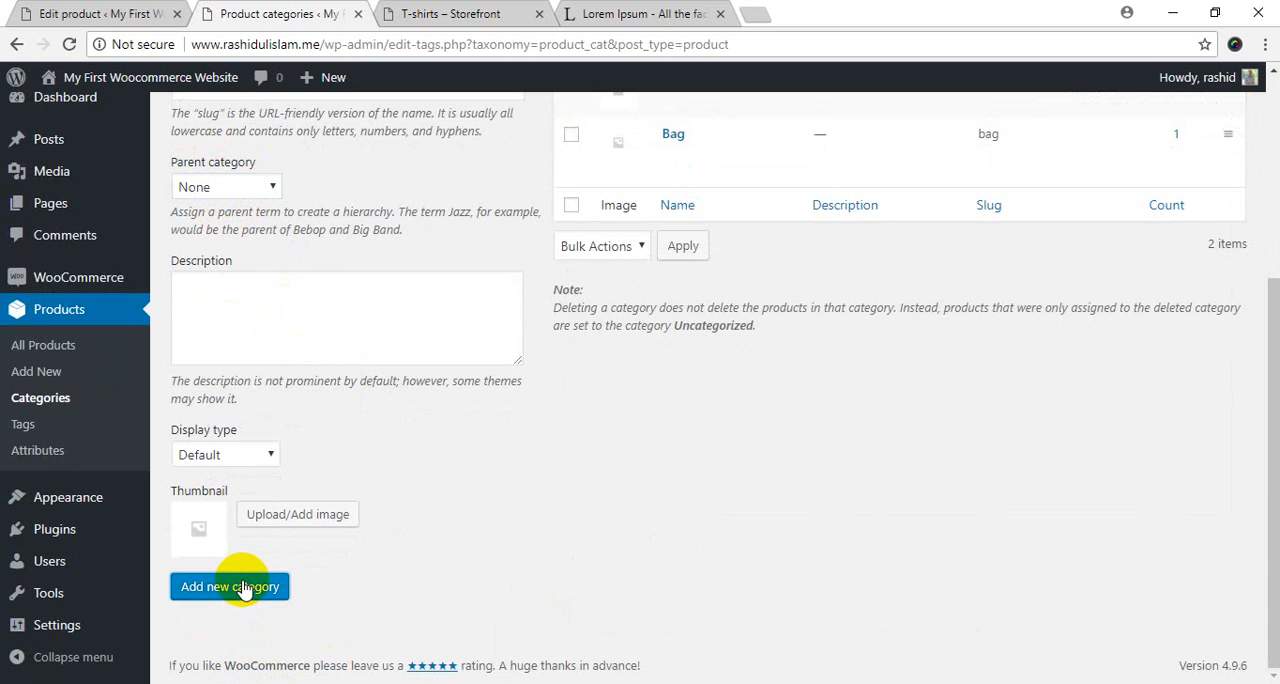
# Copy "Cameras" from the Notepad++ list and enter it as the new category's name in the browser.
pyautogui.click(540, 683)
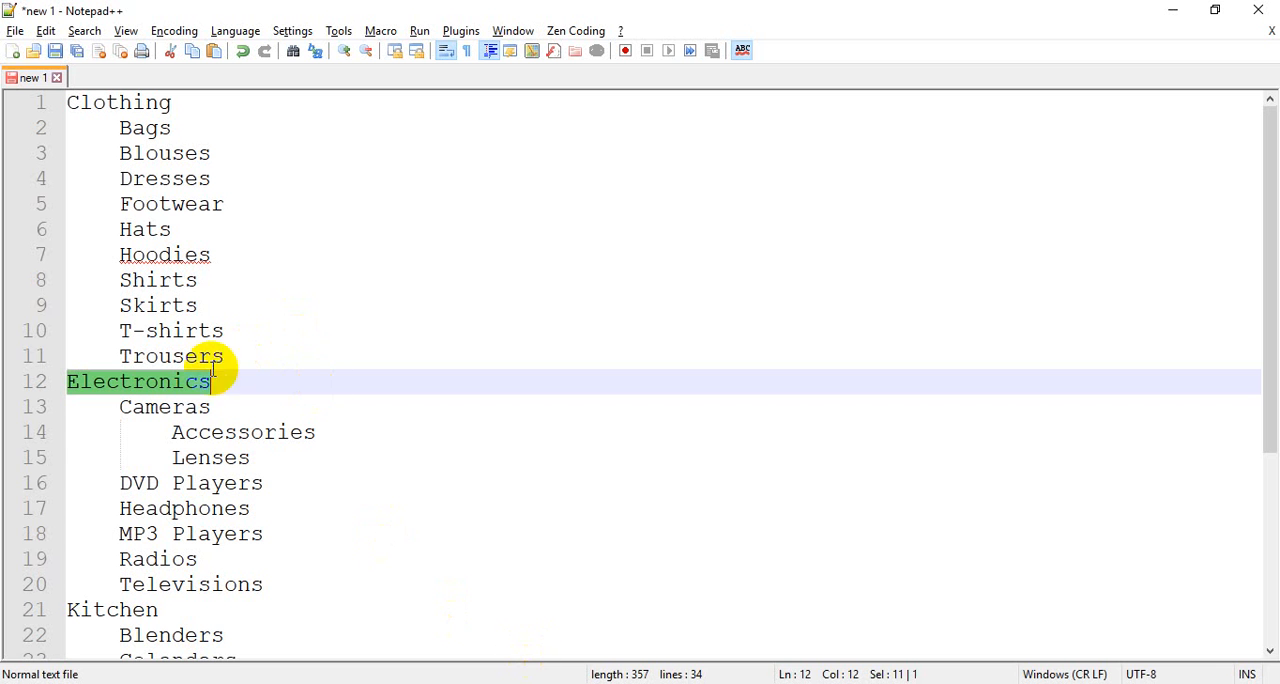
pyautogui.doubleClick(148, 409)
pyautogui.hotkey('alt', 'Tab')
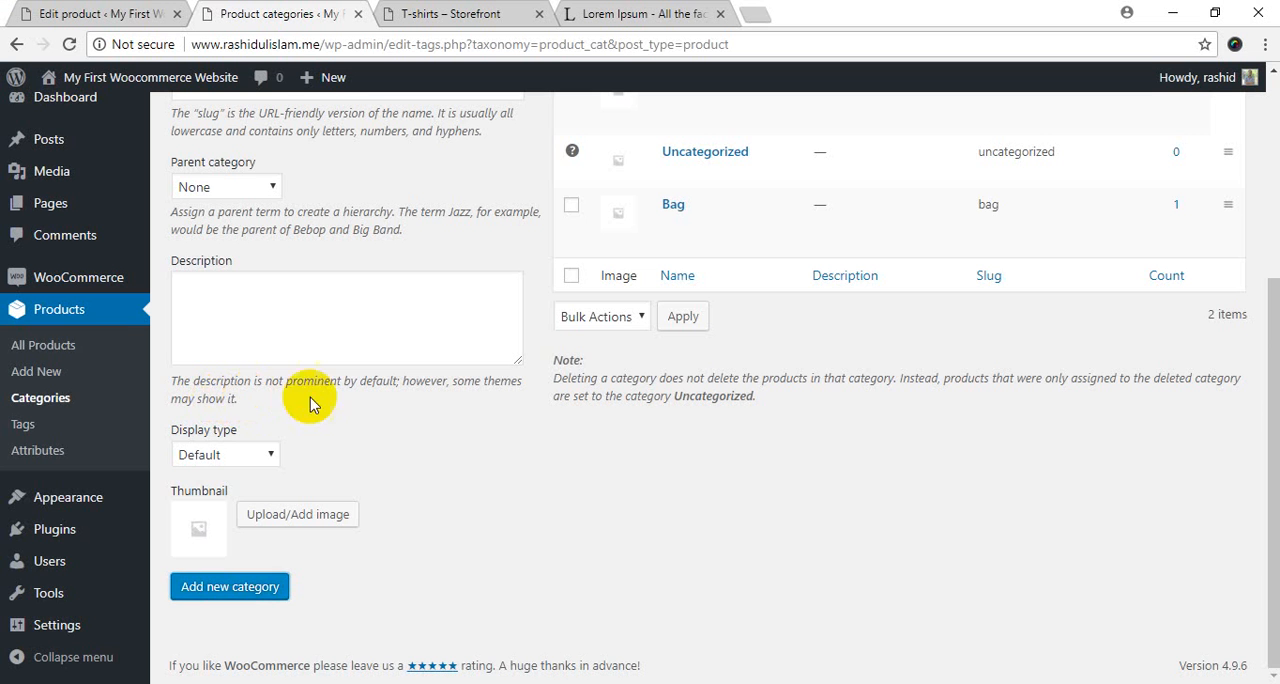
pyautogui.scroll(5, 486, 300)
pyautogui.click(347, 330)
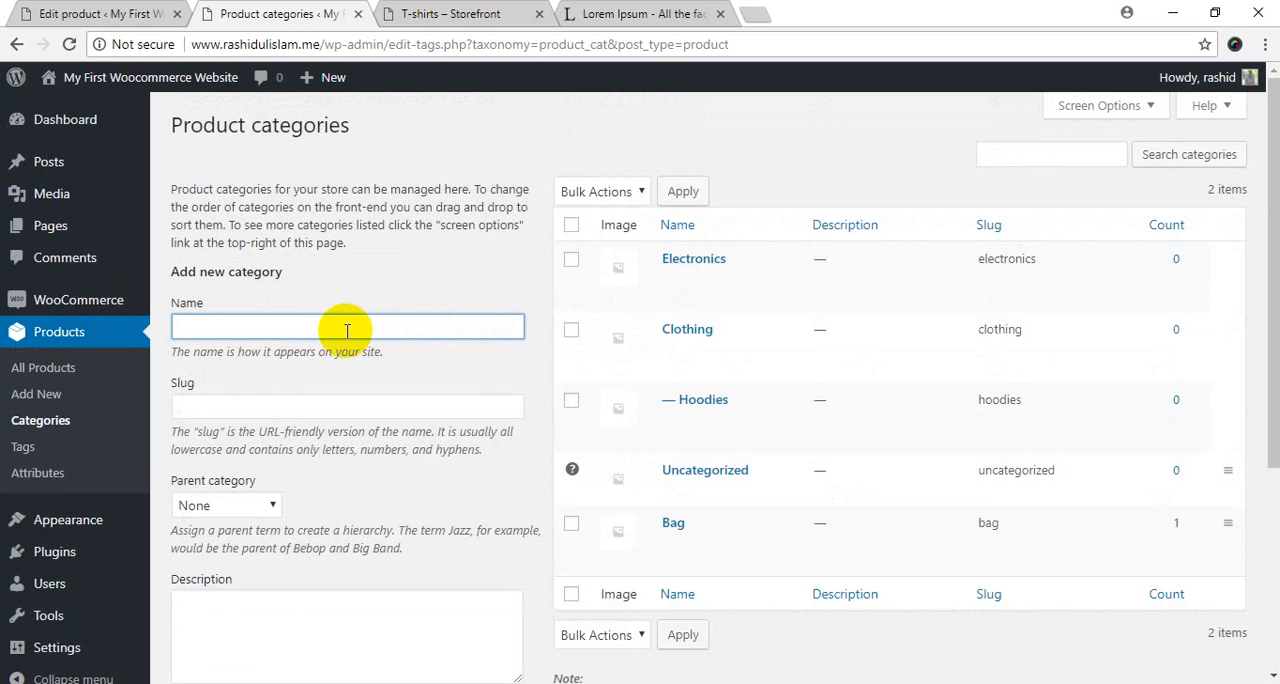
# Set Electronics as the parent of Cameras and add the subcategory.
pyautogui.click(246, 508)
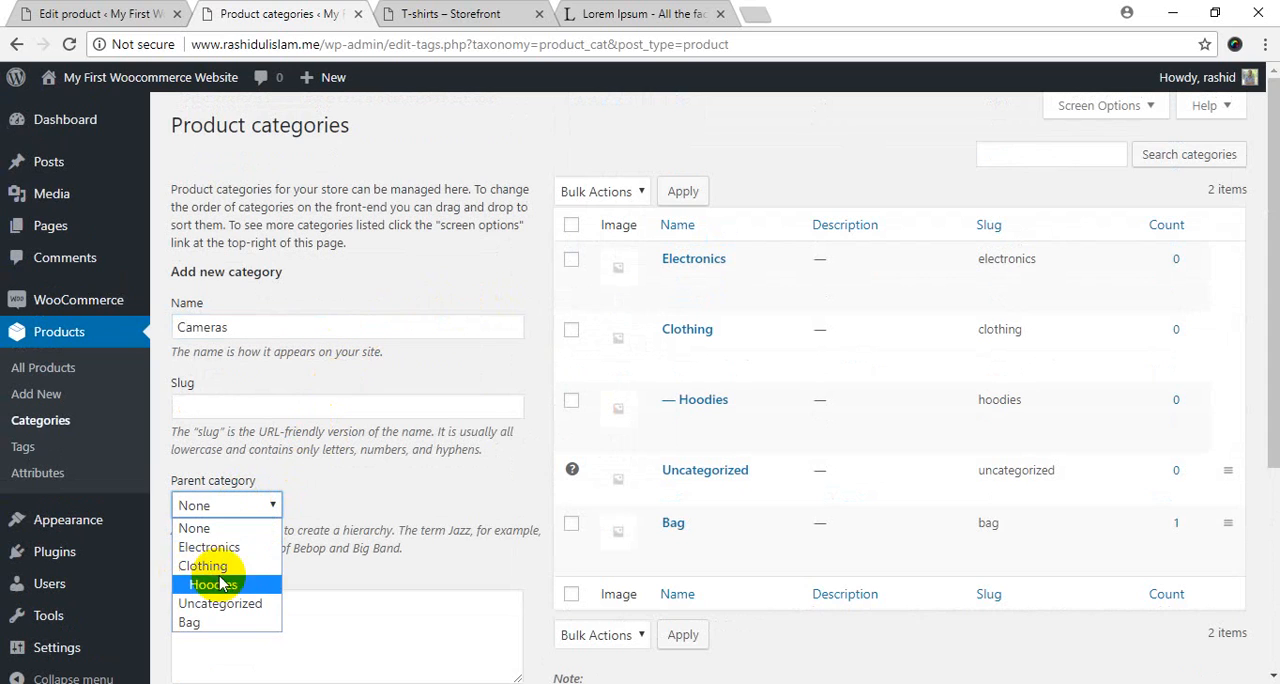
pyautogui.click(222, 547)
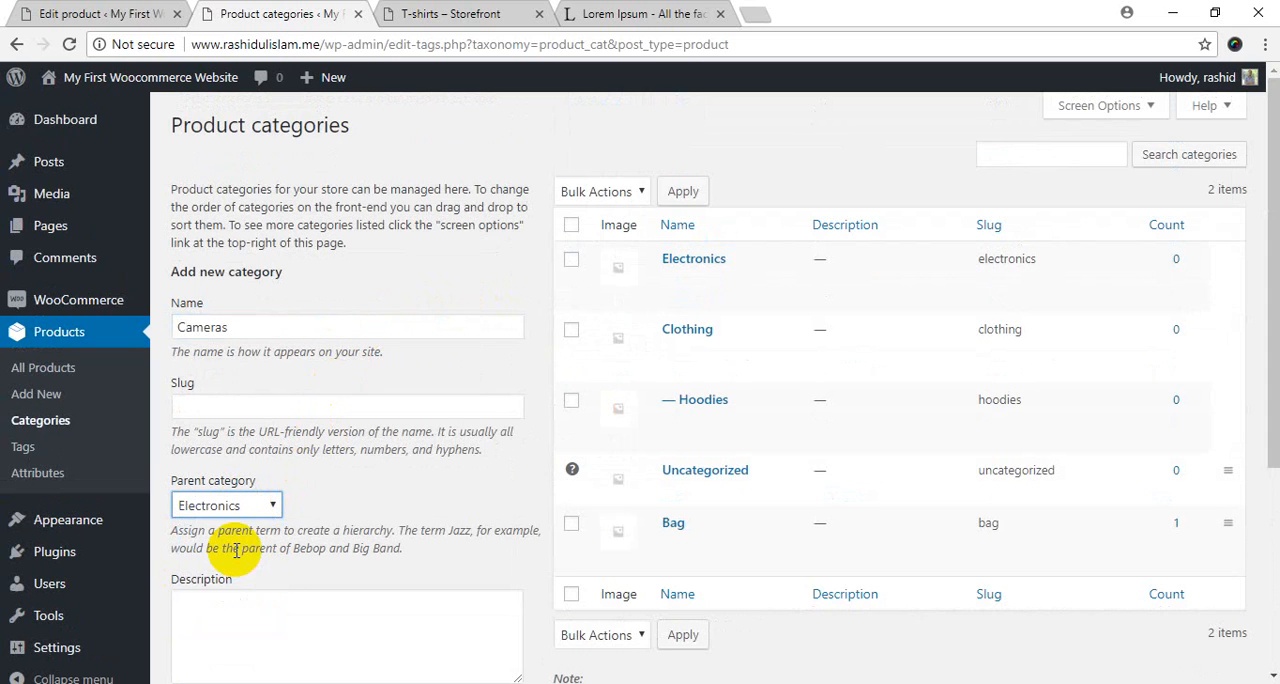
pyautogui.scroll(-3, 360, 470)
pyautogui.click(232, 592)
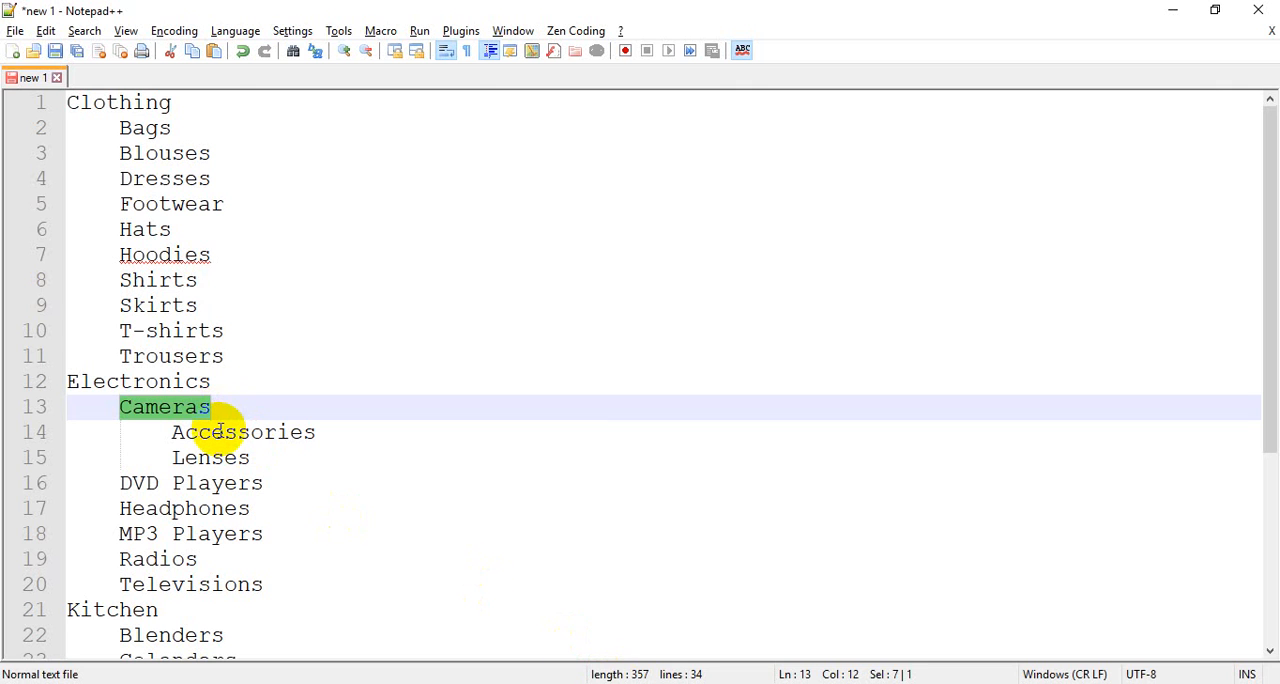
# Copy "Accessories" from the Notepad++ list and enter it as the new category's name in the browser.
pyautogui.doubleClick(222, 432)
pyautogui.hotkey('ctrl', 'c')
pyautogui.hotkey('alt', 'Tab')
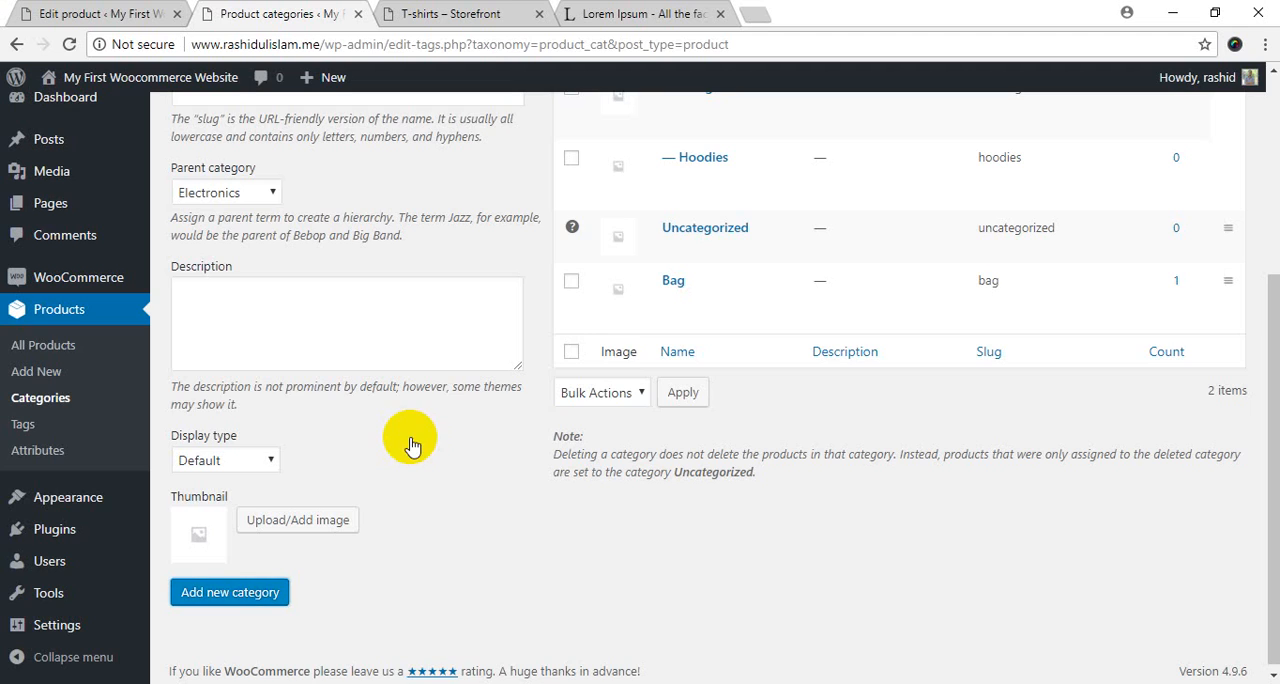
pyautogui.scroll(3, 423, 360)
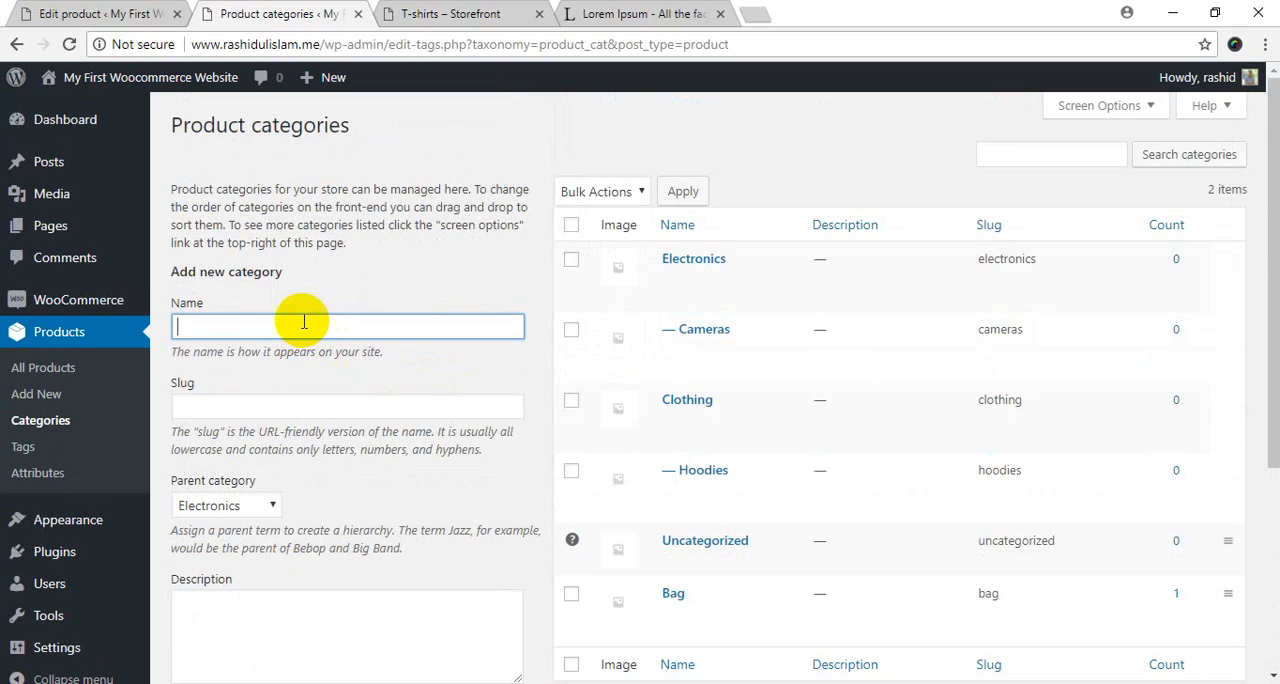
pyautogui.hotkey('ctrl', 'v')
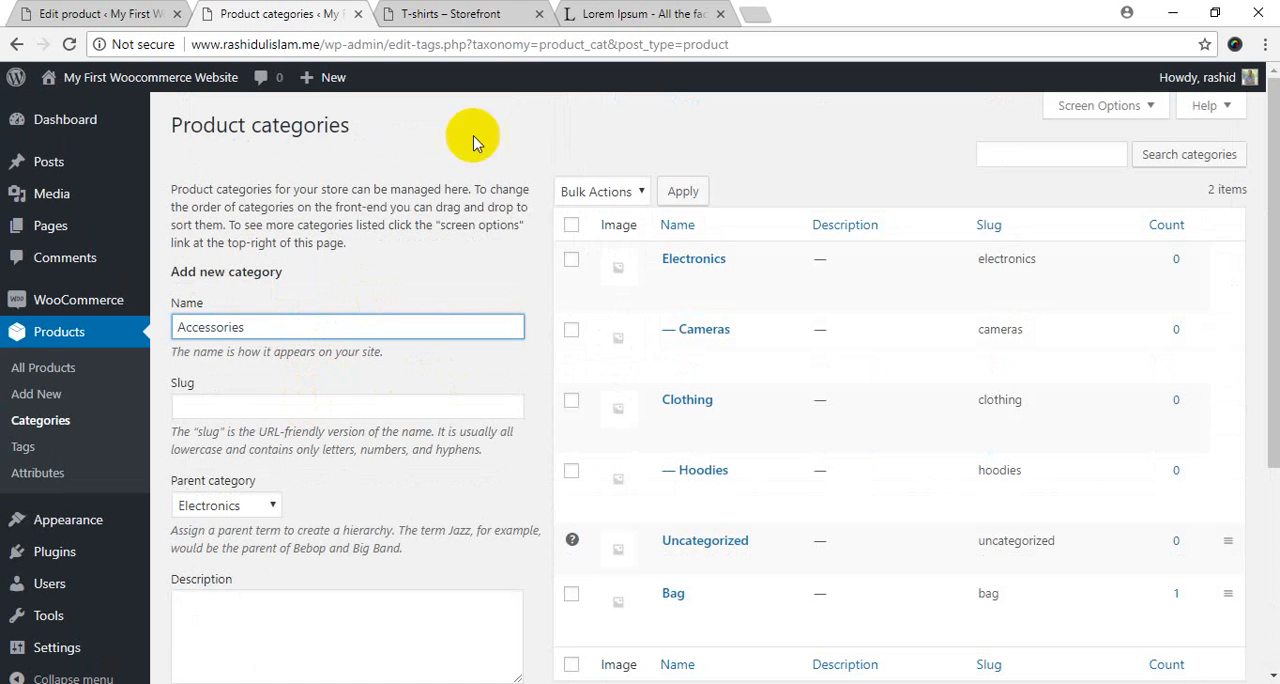
# Check Accessories' place in the demo store's category tree, set its parent to Cameras and add the subcategory.
pyautogui.click(483, 10)
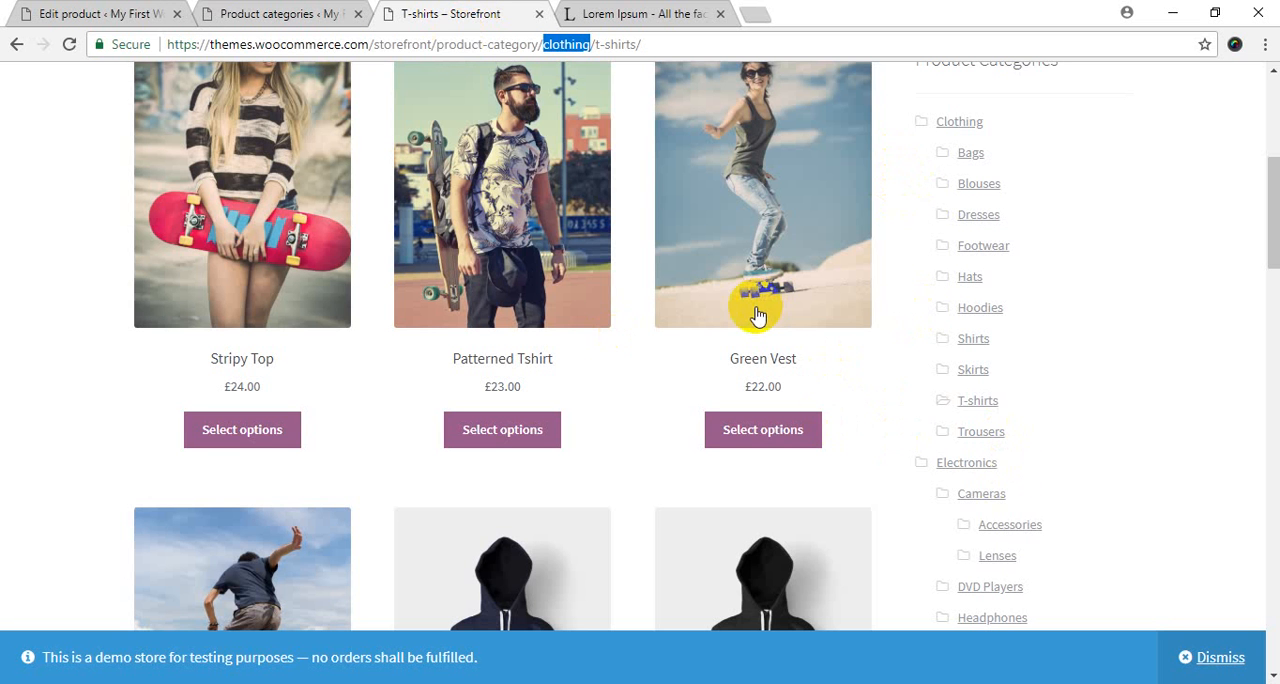
pyautogui.click(258, 14)
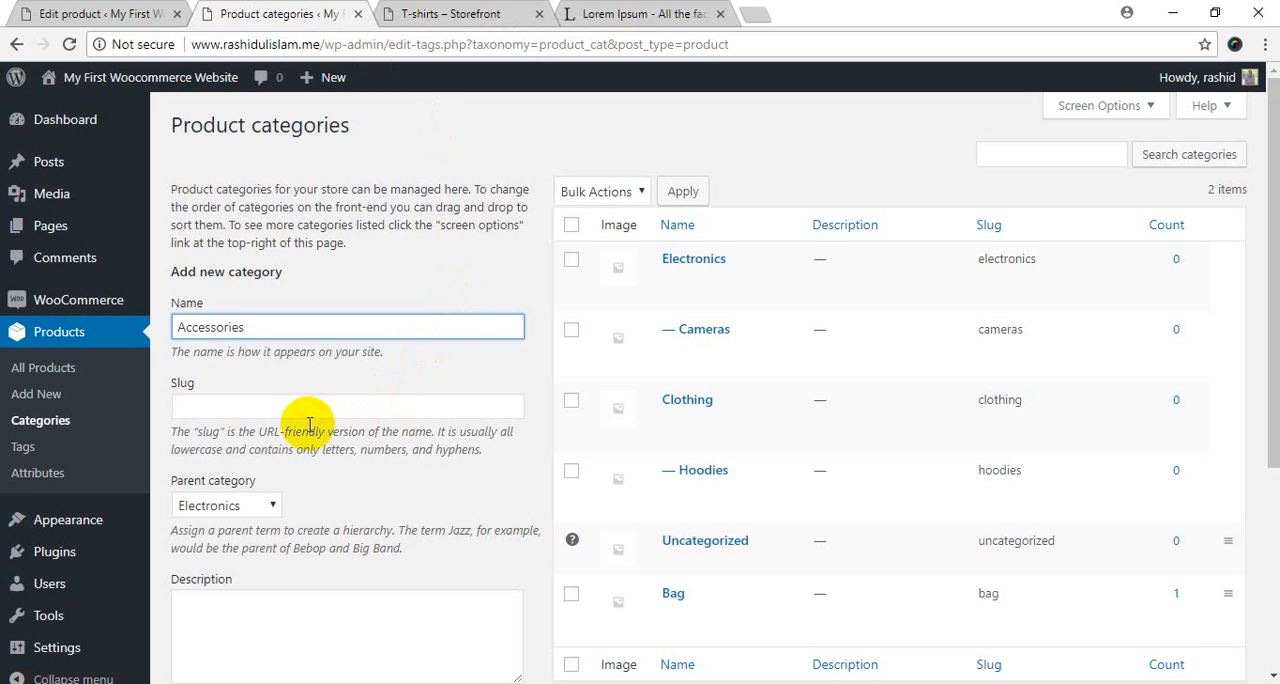
pyautogui.click(228, 507)
pyautogui.click(220, 561)
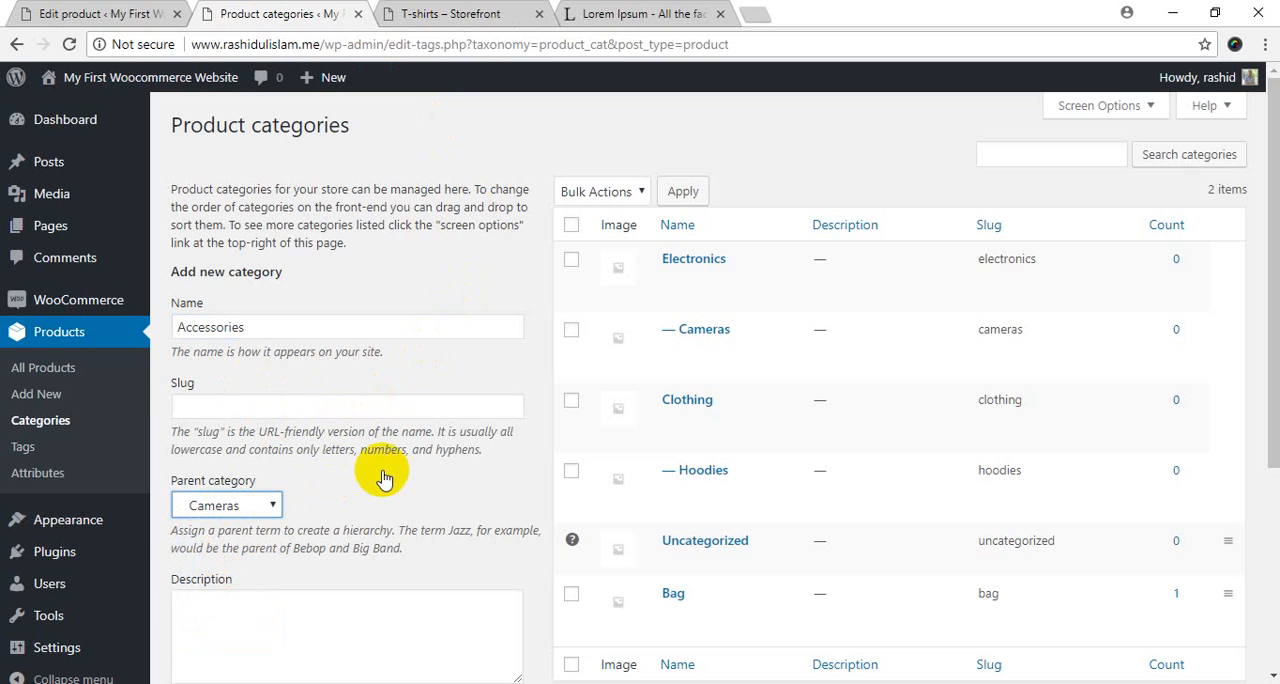
pyautogui.scroll(-3, 383, 479)
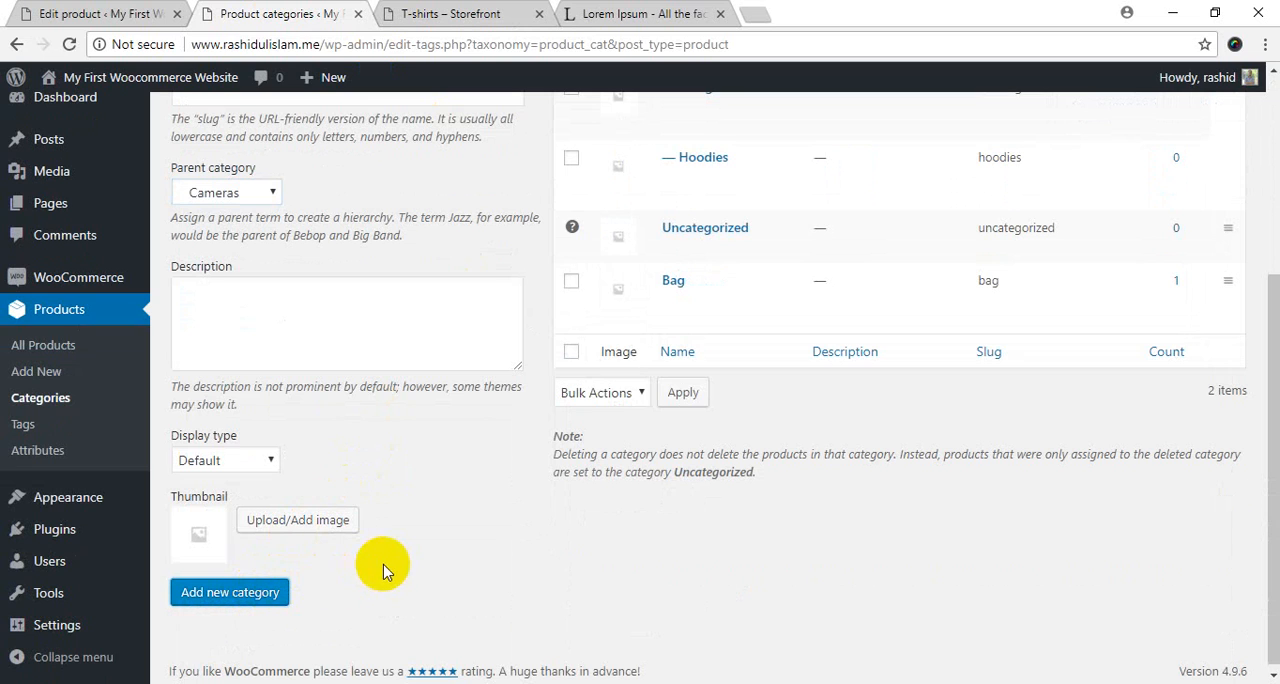
# Copy "DVD Players" from the Notepad++ list and enter it as the new category's name in the browser.
pyautogui.click(619, 683)
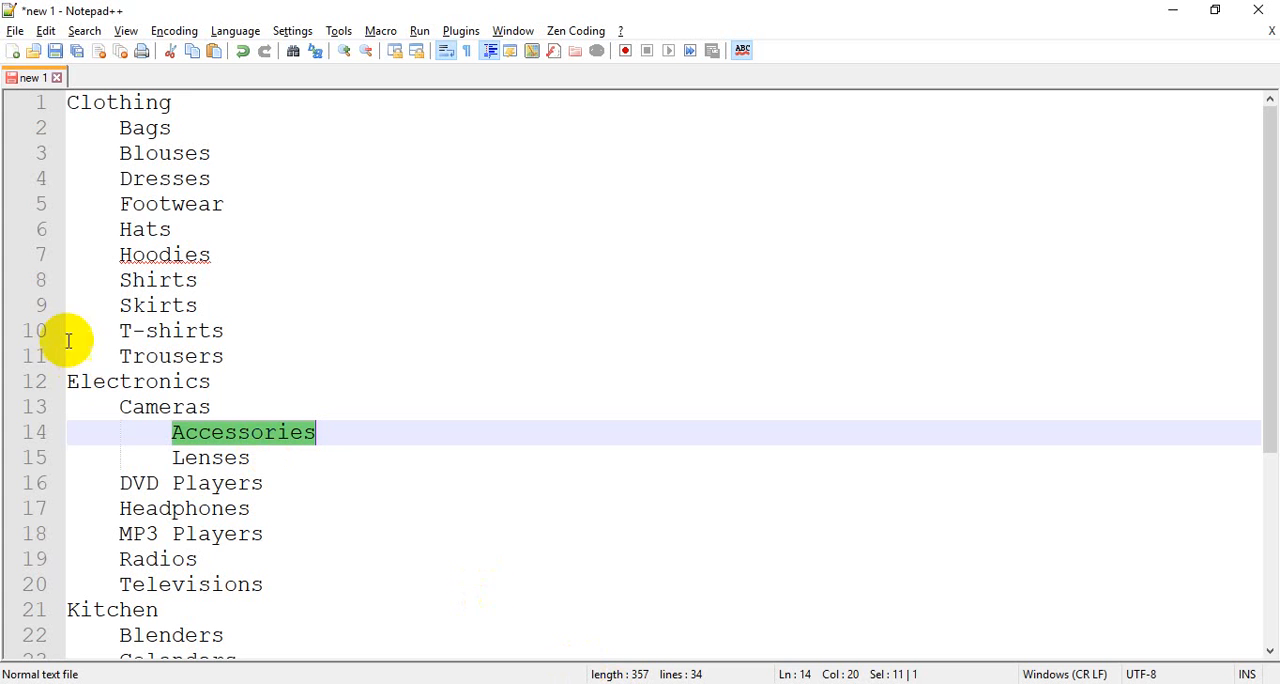
pyautogui.moveTo(145, 483); pyautogui.dragTo(296, 496)
pyautogui.hotkey('ctrl', 'c')
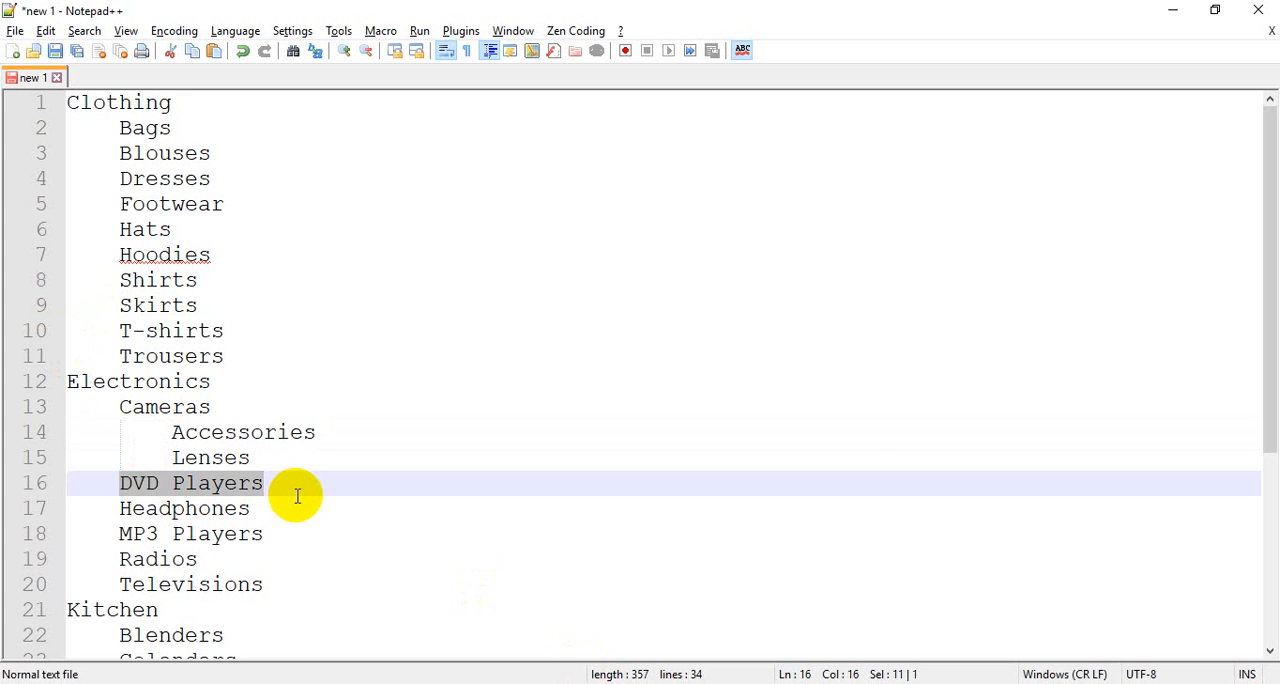
pyautogui.hotkey('alt', 'Tab')
pyautogui.scroll(3, 251, 250)
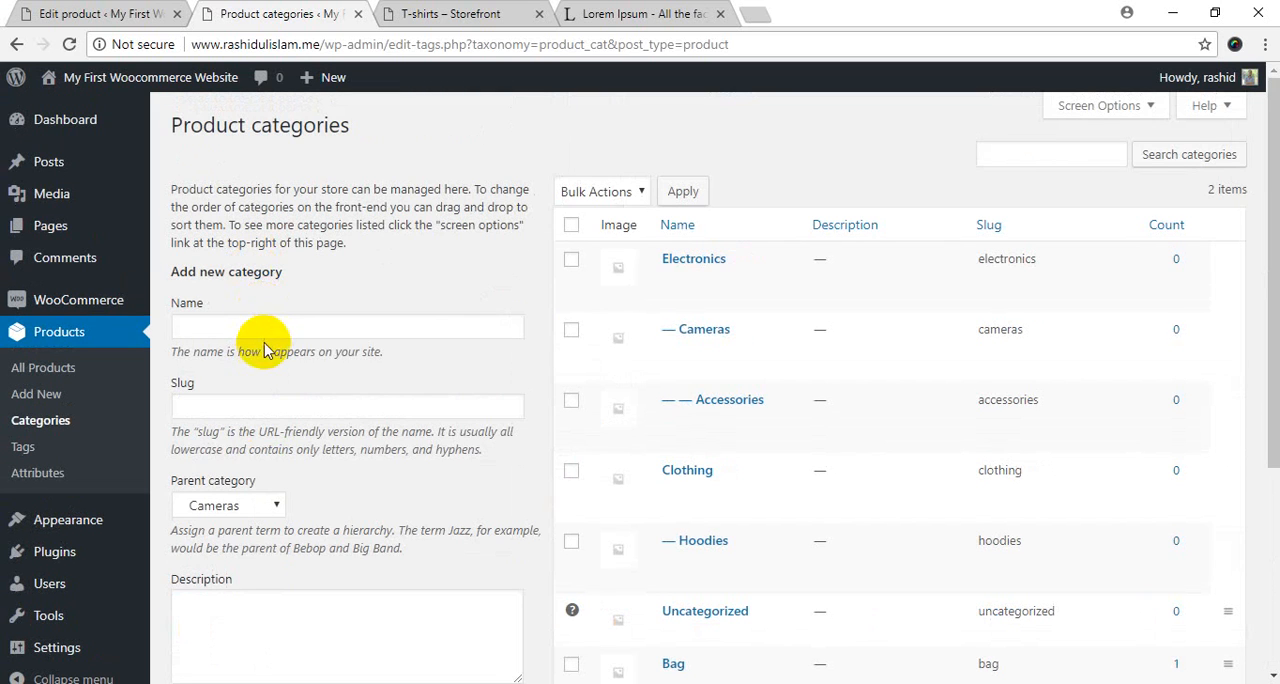
pyautogui.hotkey('ctrl', 'v')
# Set Electronics as the parent of DVD Players and add the subcategory.
pyautogui.scroll(-3, 300, 392)
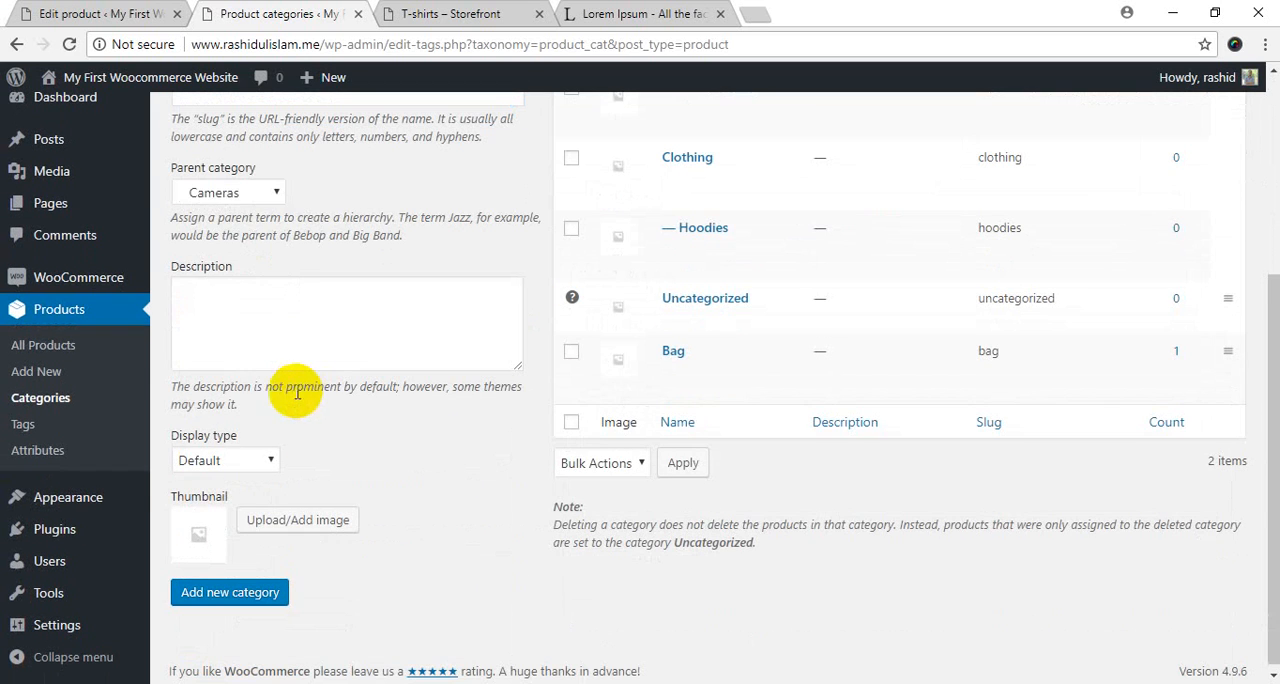
pyautogui.click(232, 195)
pyautogui.click(250, 235)
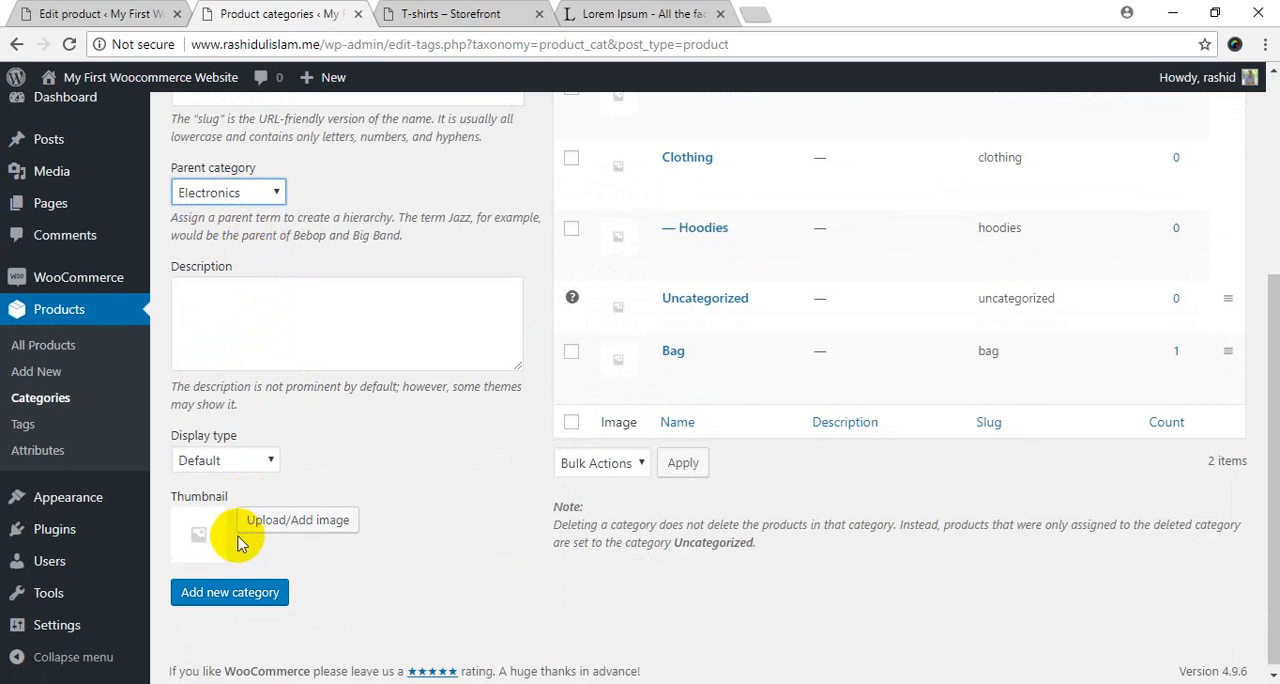
pyautogui.click(245, 595)
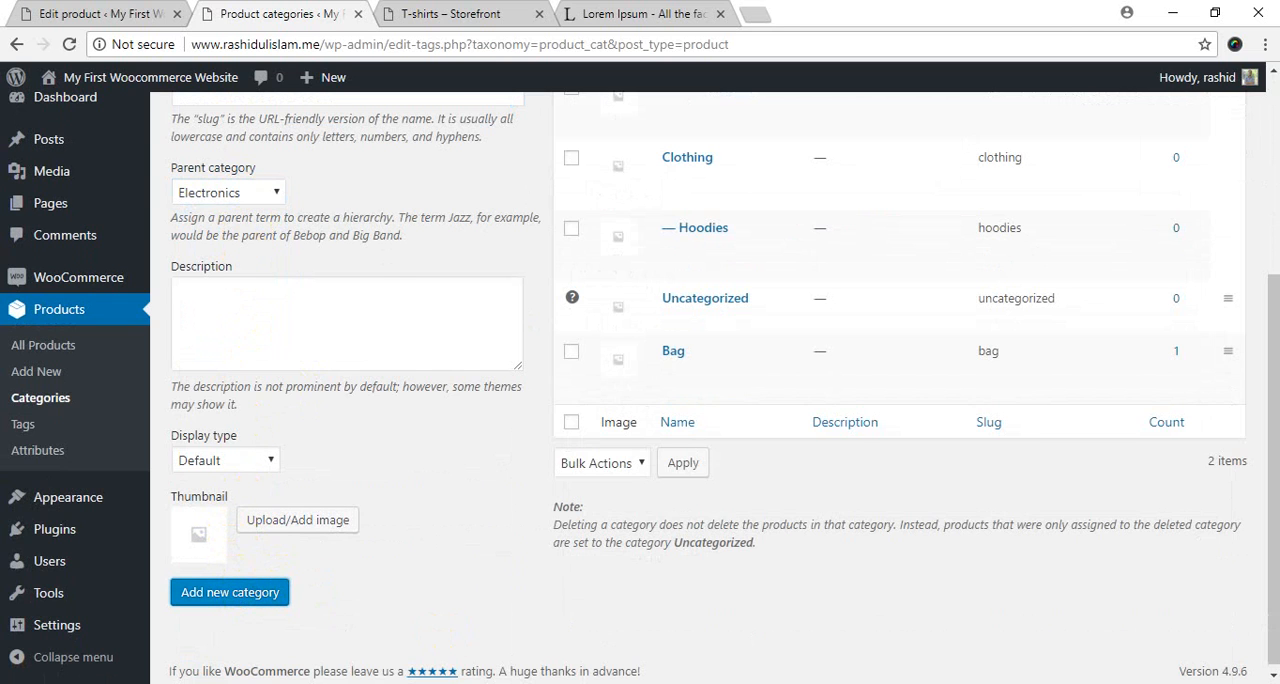
# Copy "Kitchen" from the Notepad++ list and enter it as the new category's name in the browser.
pyautogui.hotkey('alt', 'Tab')
pyautogui.scroll(-3, 200, 500)
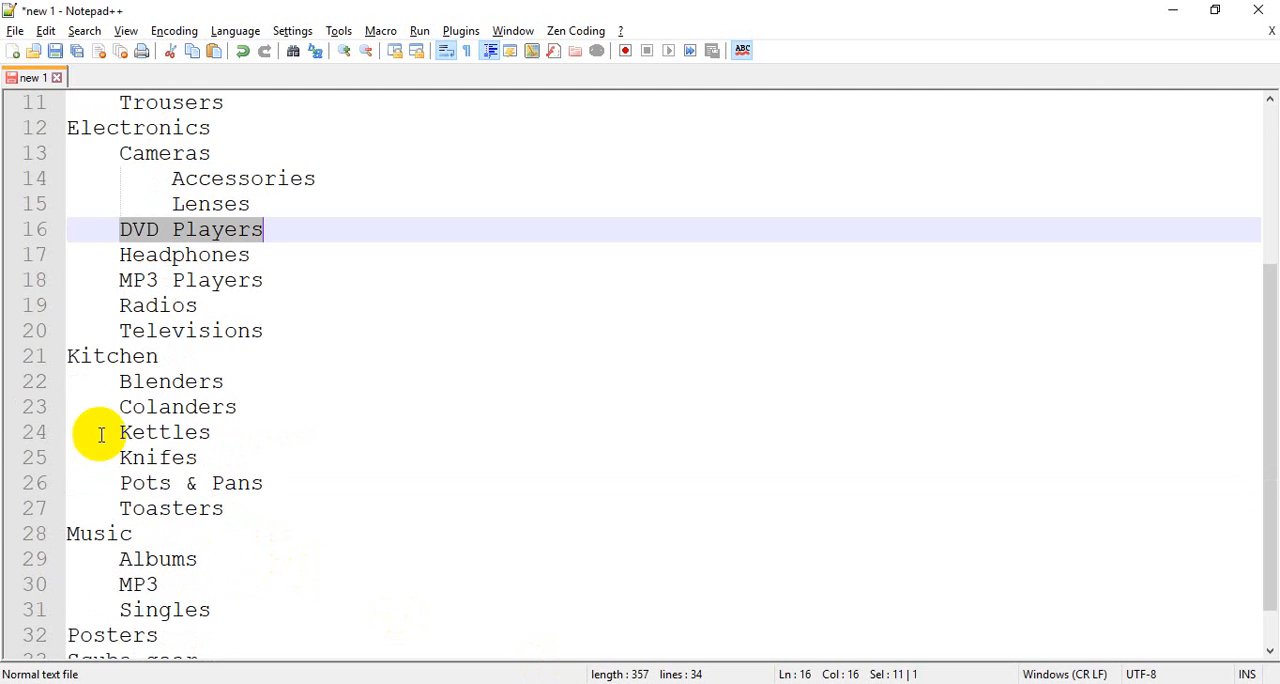
pyautogui.doubleClick(105, 360)
pyautogui.hotkey('ctrl', 'c')
pyautogui.hotkey('alt', 'Tab')
pyautogui.scroll(5, 300, 450)
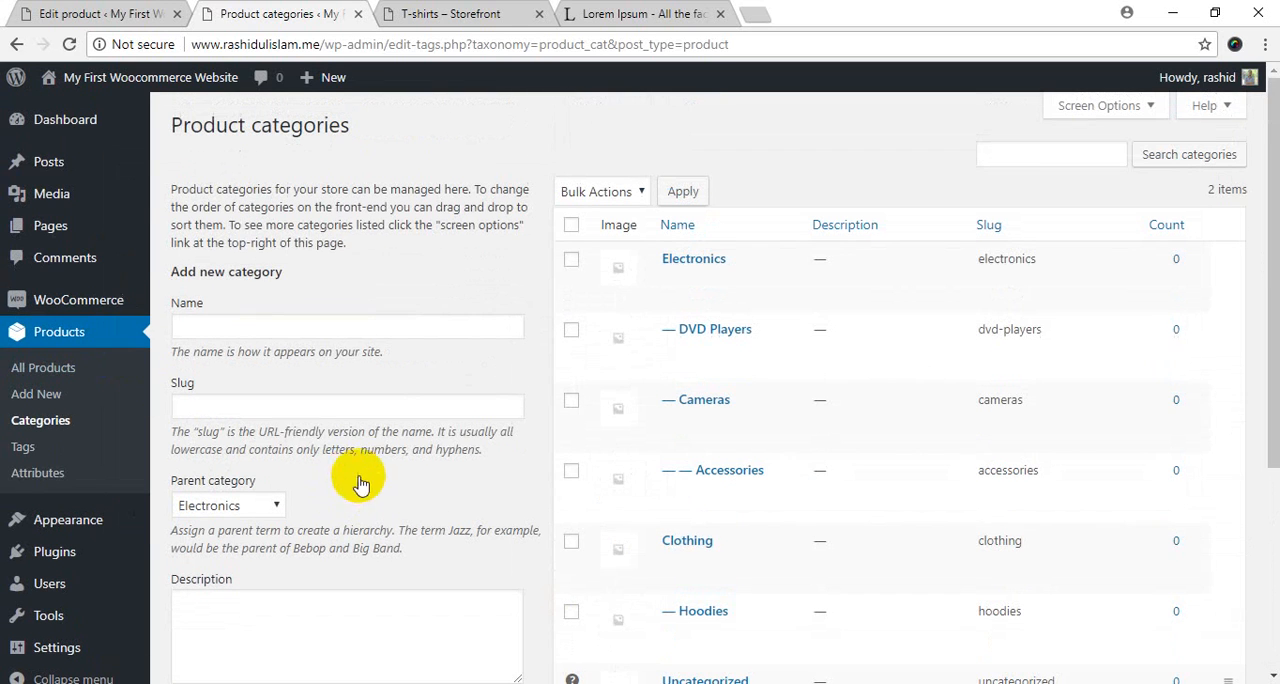
pyautogui.click(288, 328)
pyautogui.hotkey('ctrl', 'v')
# Set the parent of Kitchen to None and add it as a top-level category.
pyautogui.scroll(-3, 359, 453)
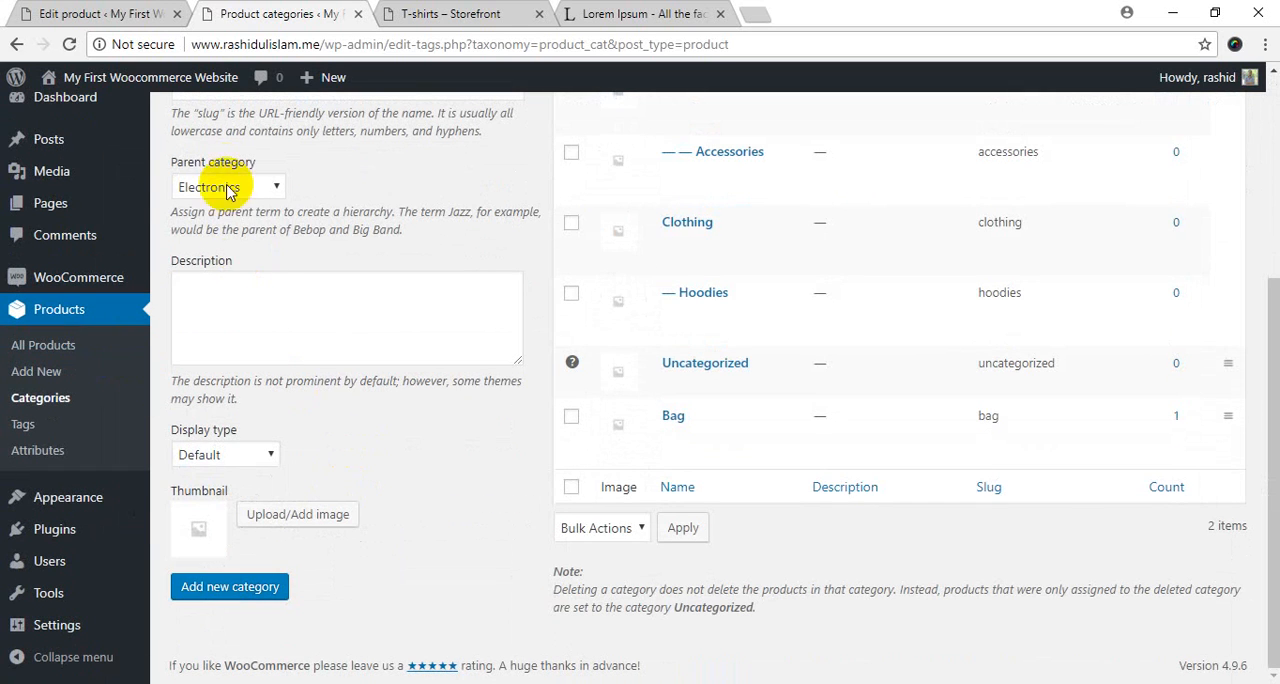
pyautogui.click(240, 197)
pyautogui.click(238, 207)
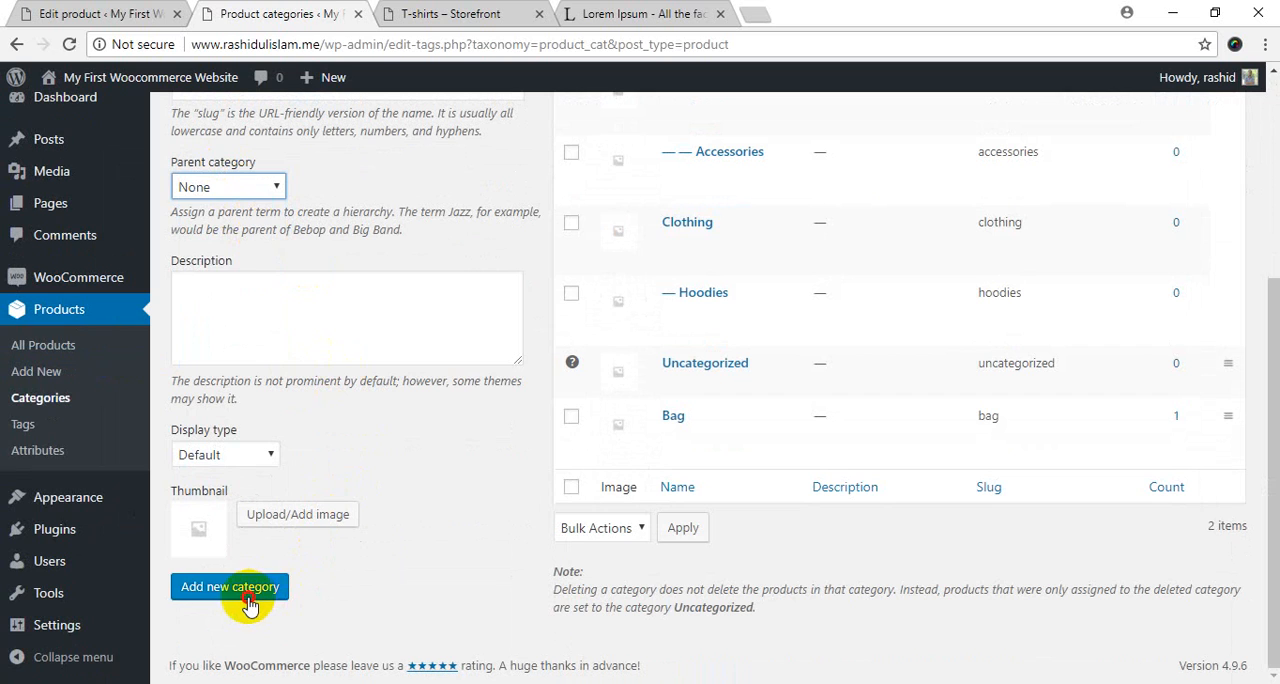
pyautogui.click(248, 590)
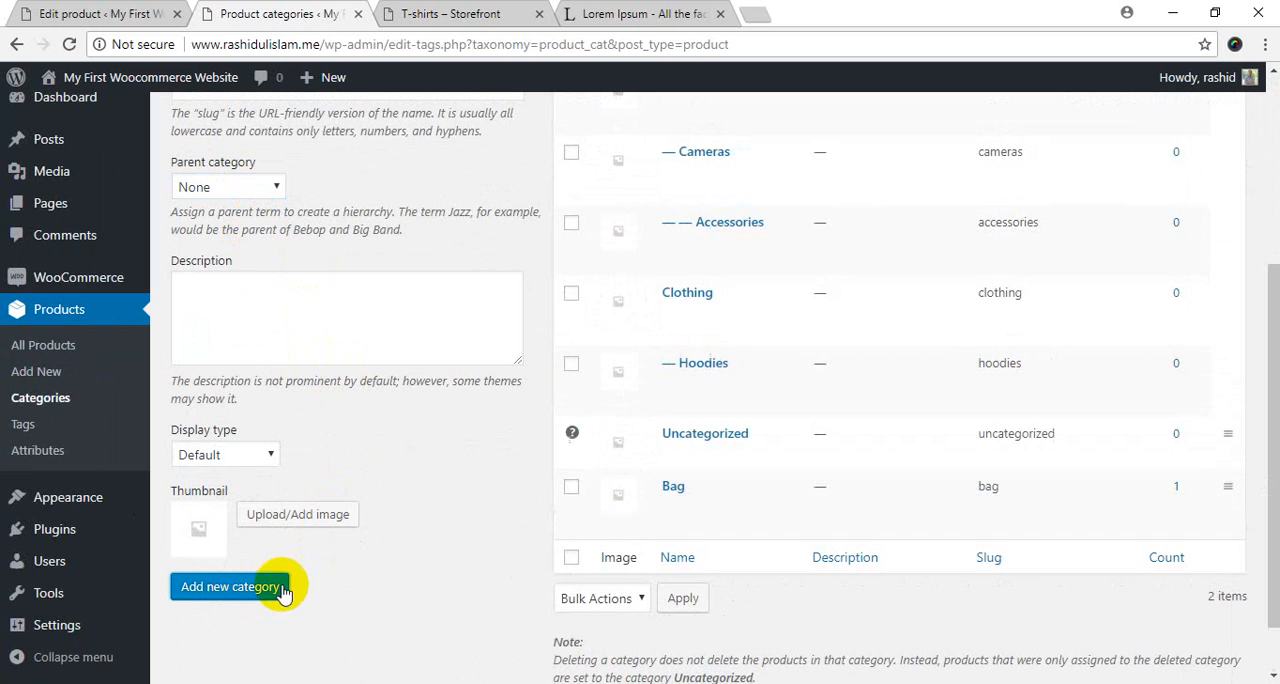
pyautogui.scroll(5, 540, 420)
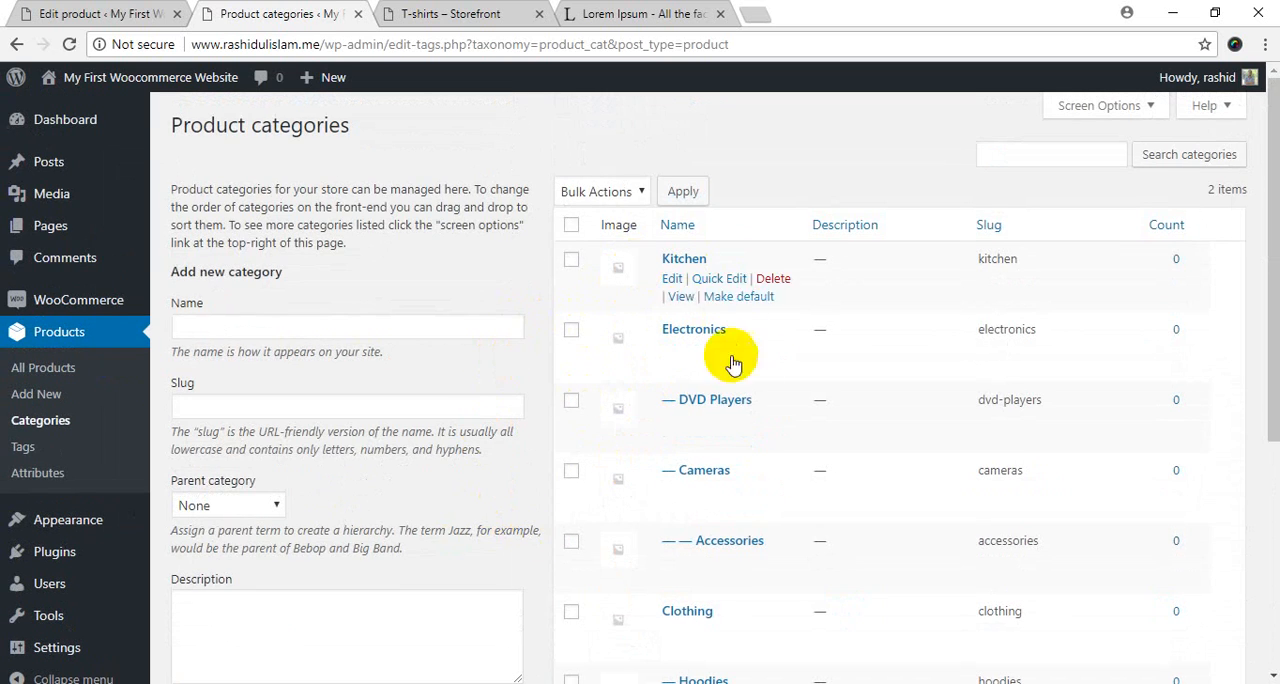